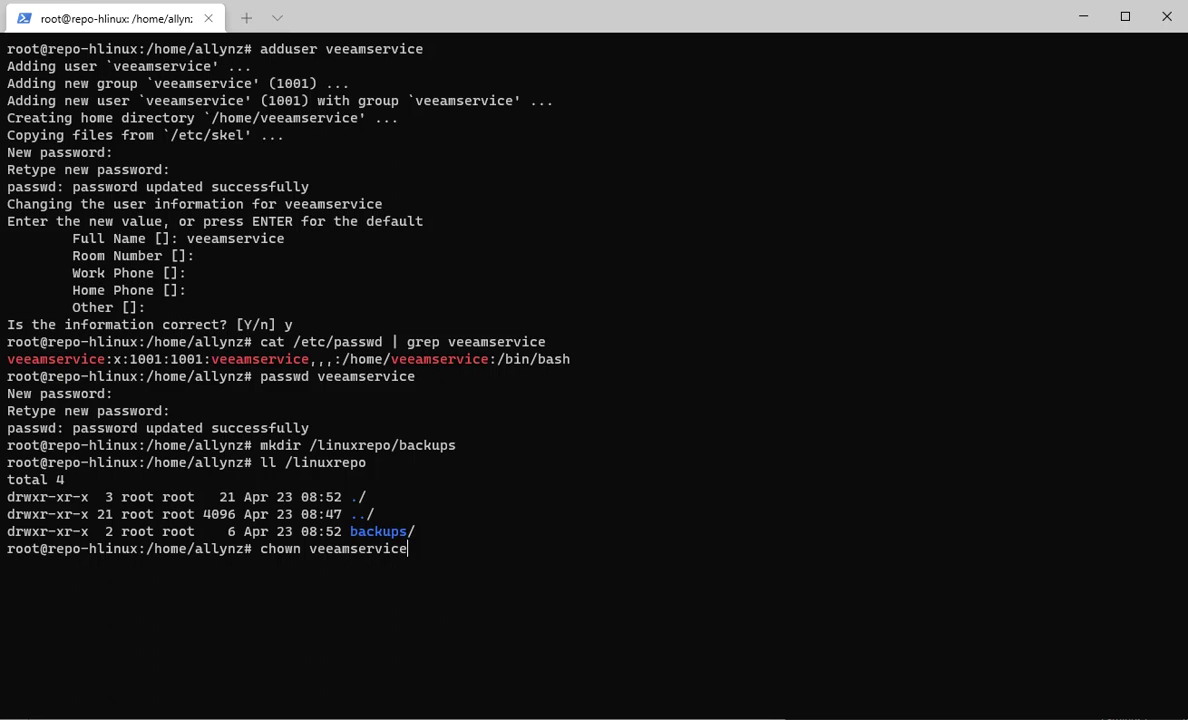
Step: Give the veeamservice user and group ownership of /linuxrepo/backups, and list /linuxrepo to check it
text(:veeamservice)
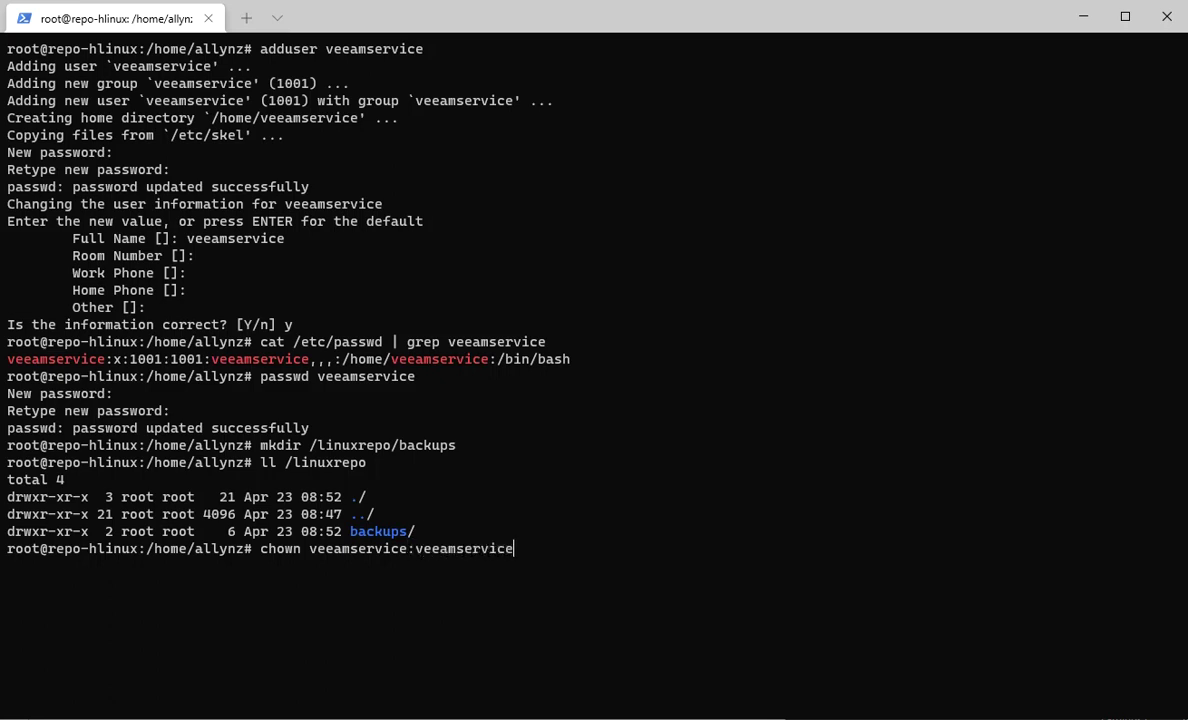
text( /linu)
key(Tab)
text(bac)
key(Tab)
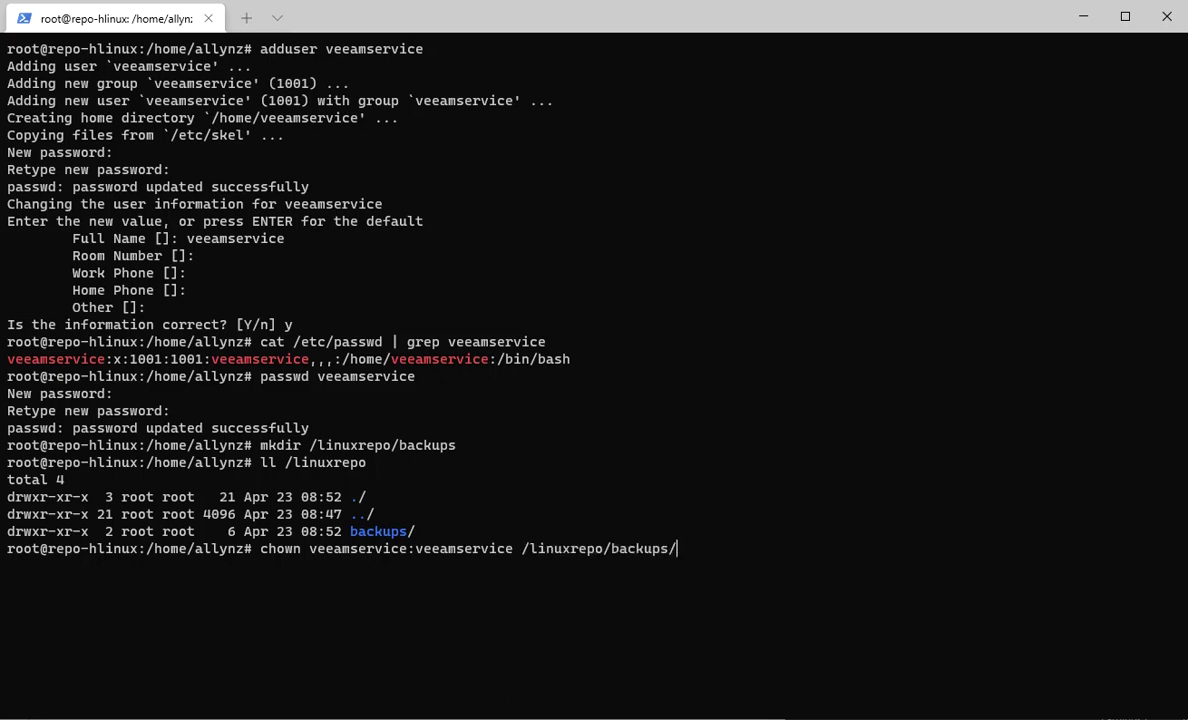
key(Return)
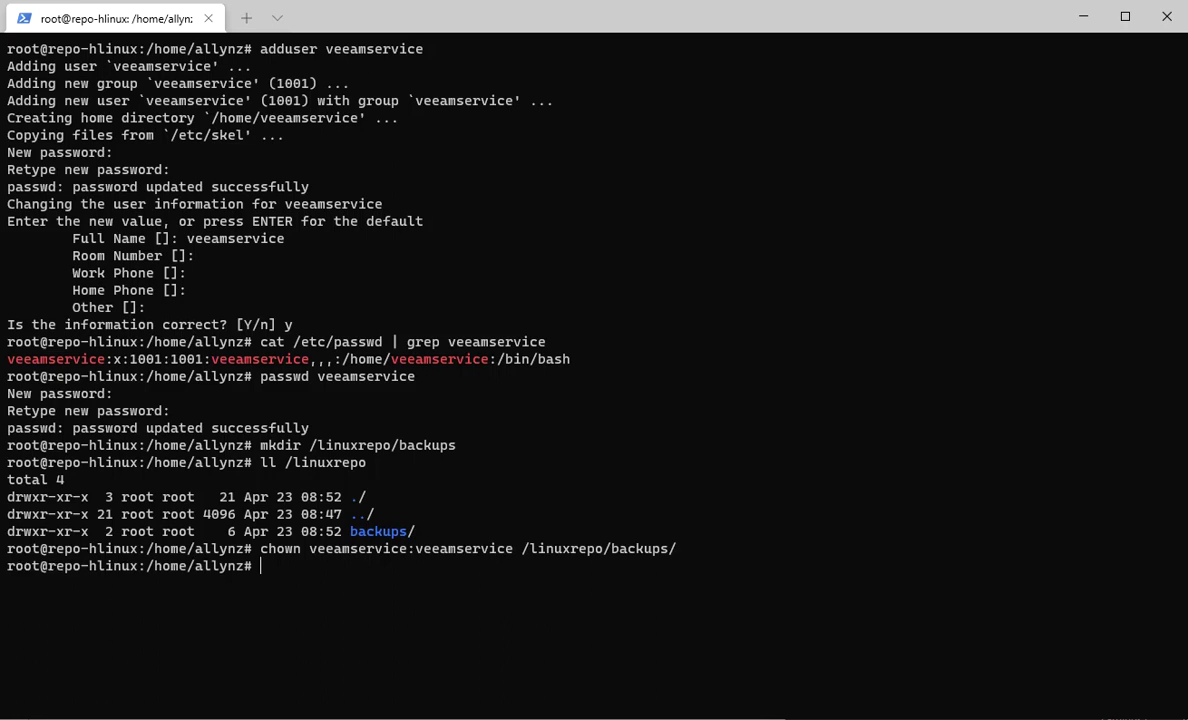
text(ll /li)
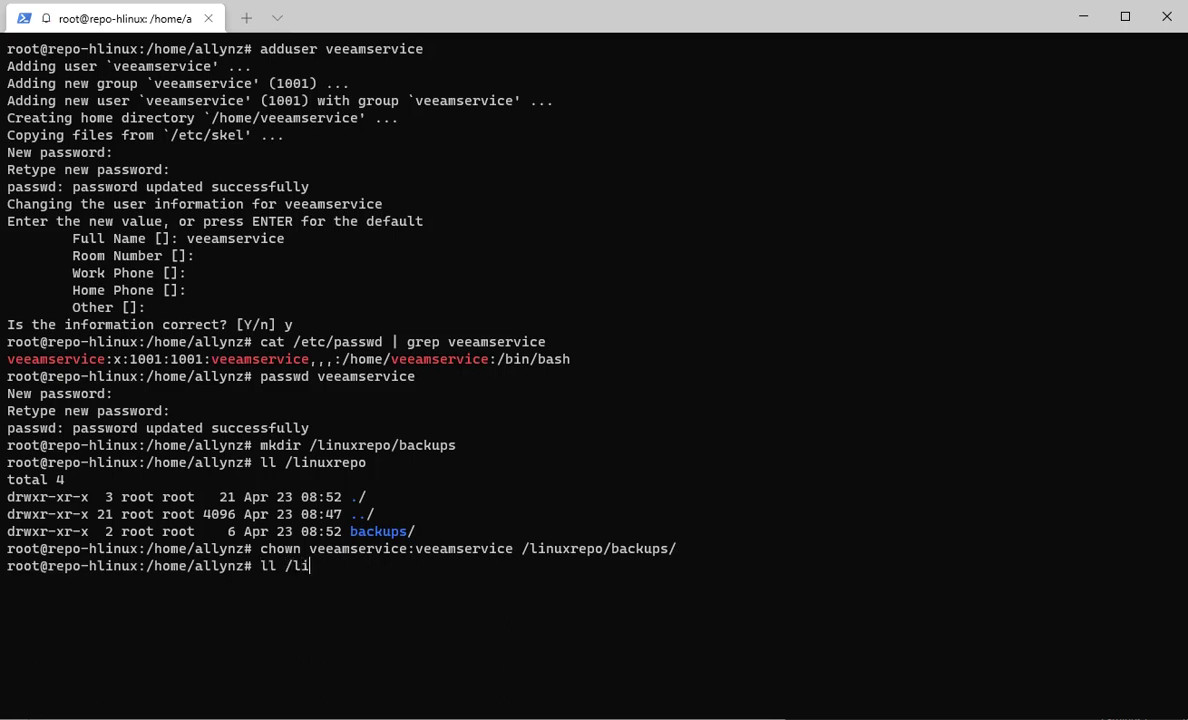
text(nu)
key(Tab)
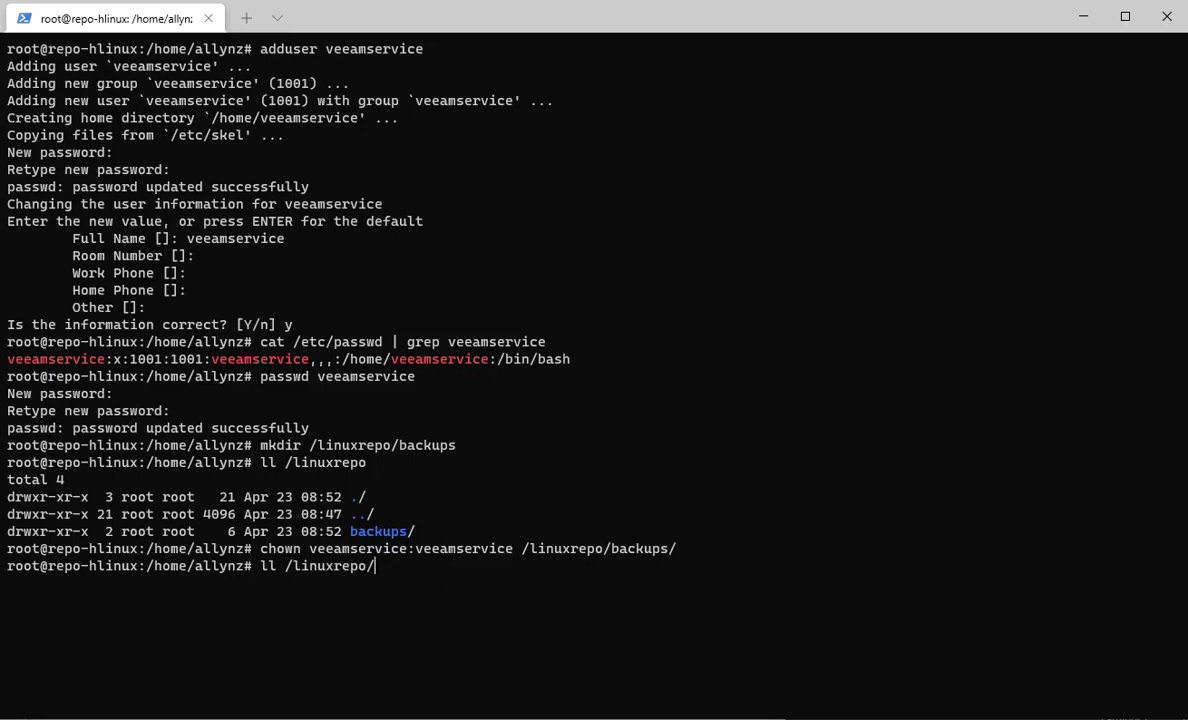
key(Return)
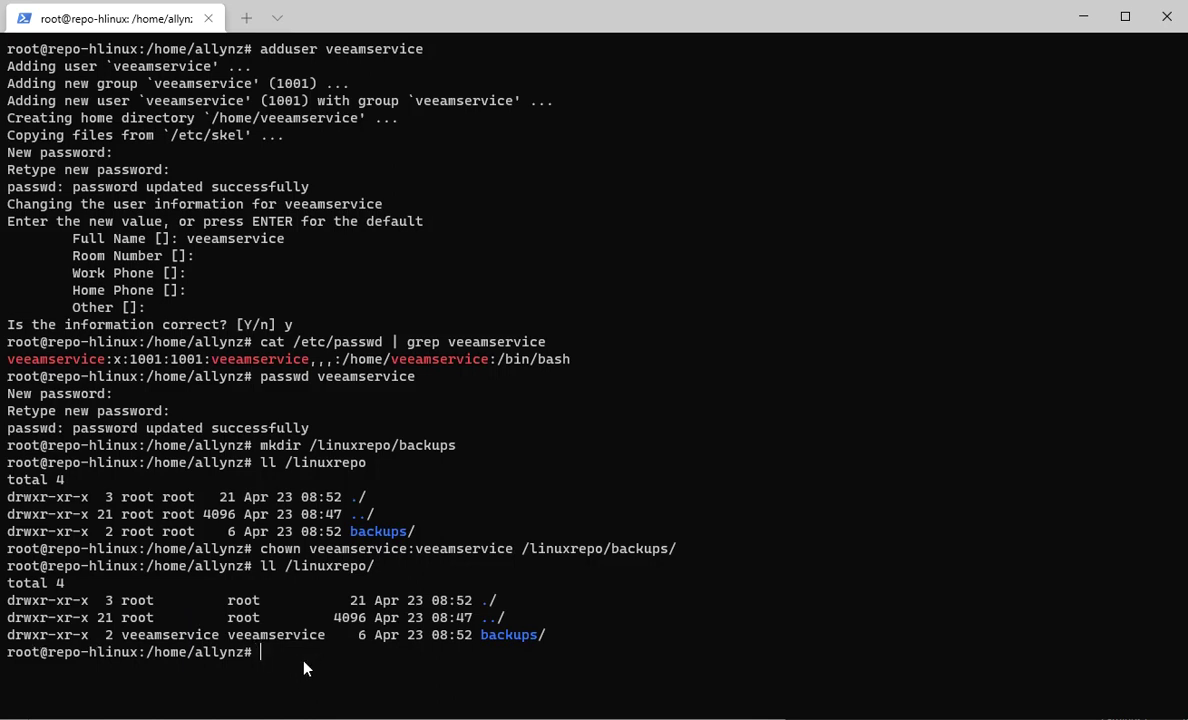
Step: Set the permissions of /linuxrepo/backups to 700 and list the contents of /linuxrepo
text(chmod 700 /li)
key(Tab)
text(ba)
key(Tab)
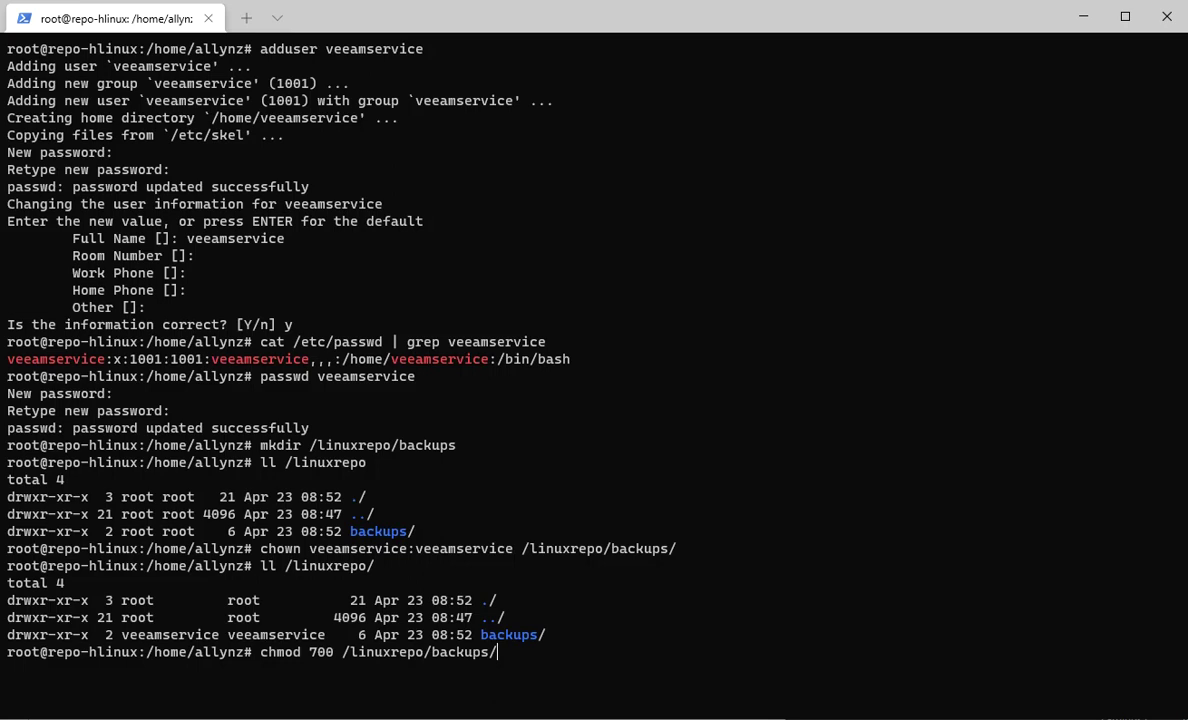
key(Return)
text(ll /linuxrep)
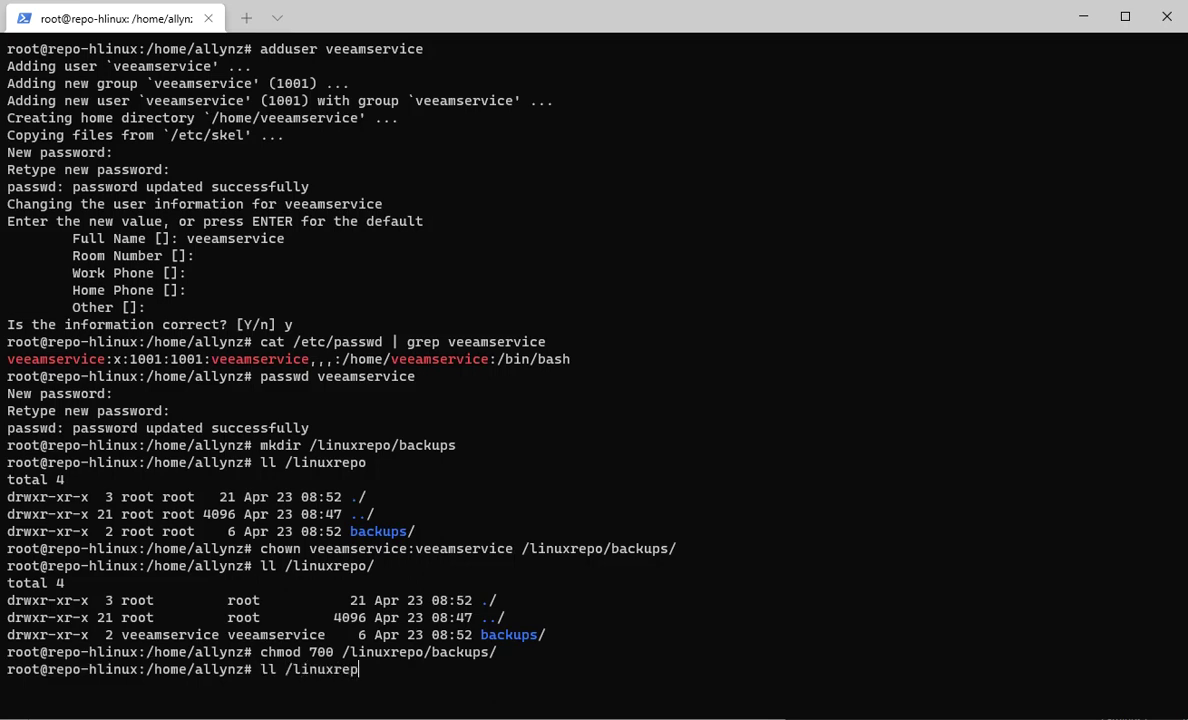
text(o)
key(Return)
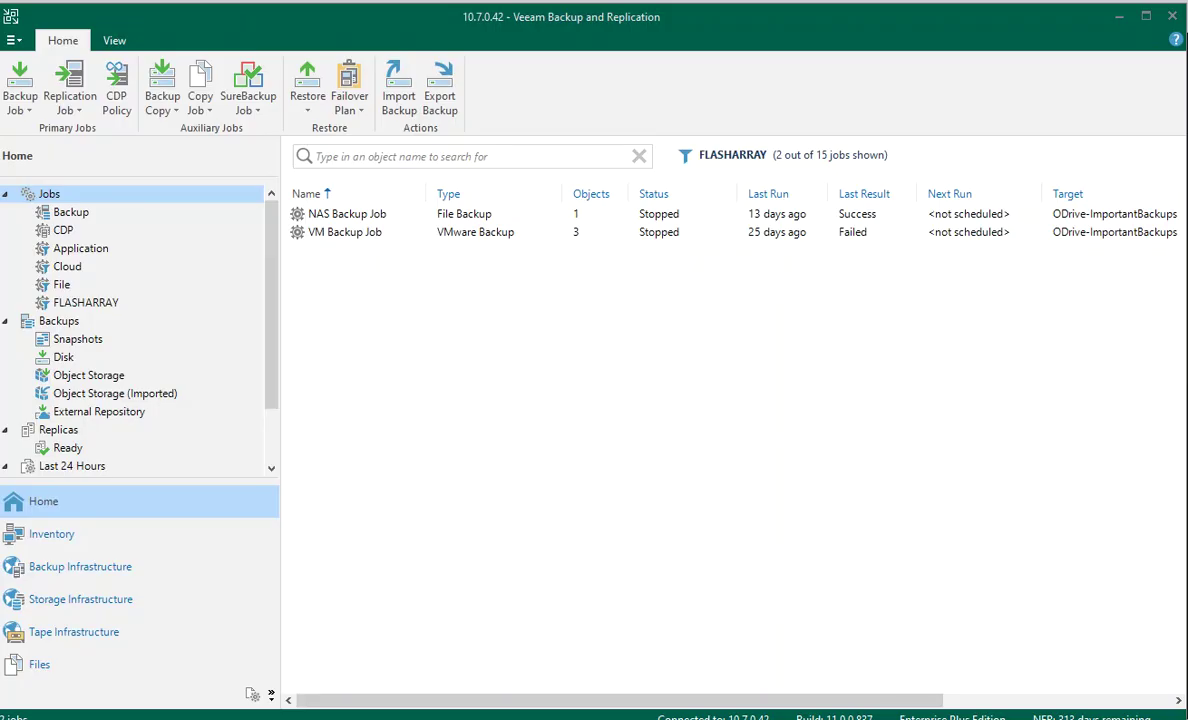
Step: Start adding a direct attached Linux backup repository in the Veeam backup infrastructure
click(80, 567)
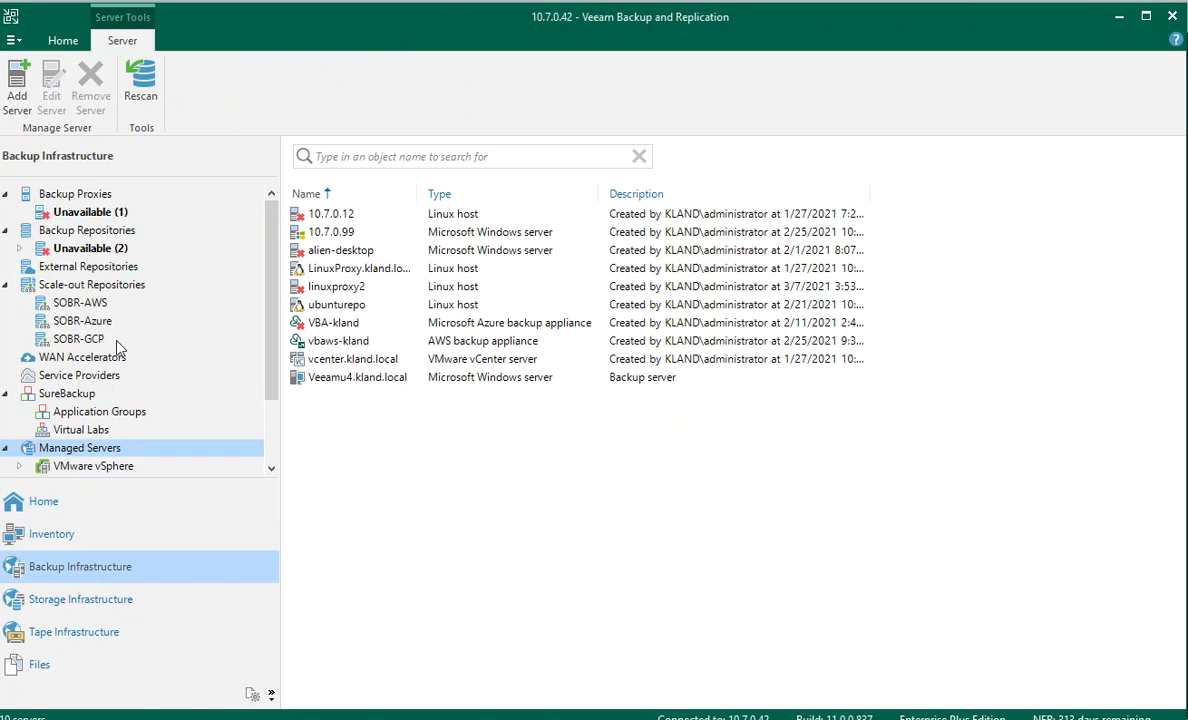
scroll(115, 330, down, 1)
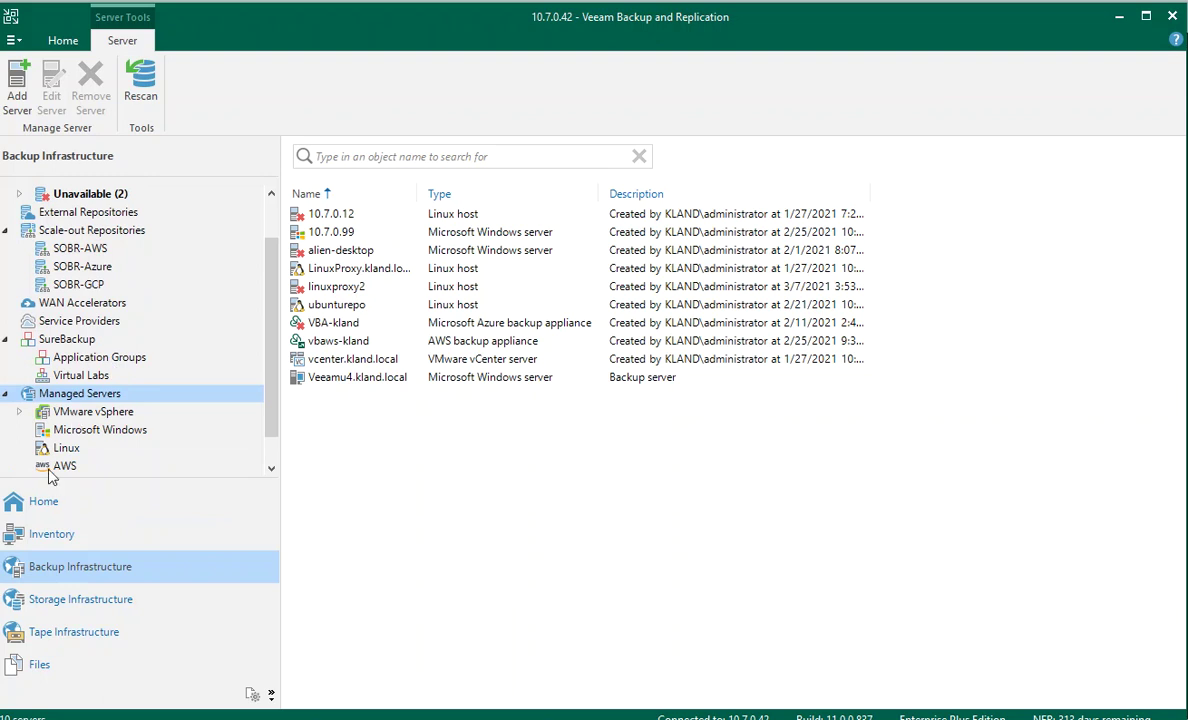
scroll(95, 233, up, 1)
scroll(93, 232, up, 1)
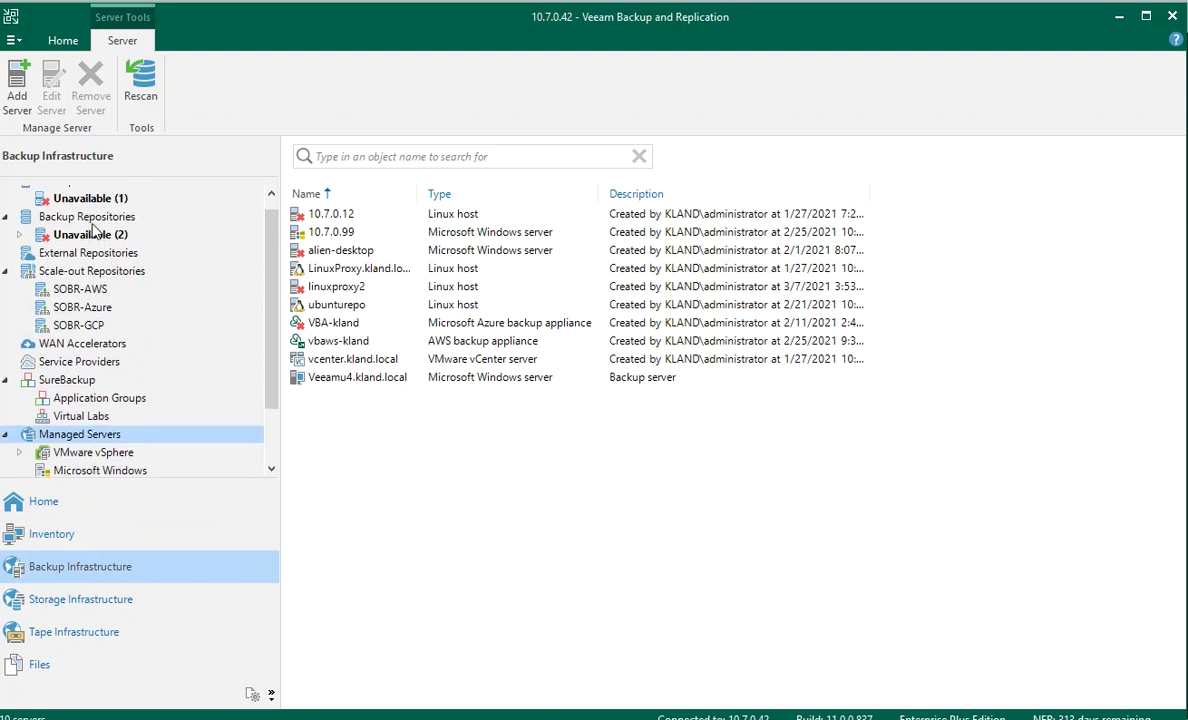
right_click(90, 215)
click(145, 230)
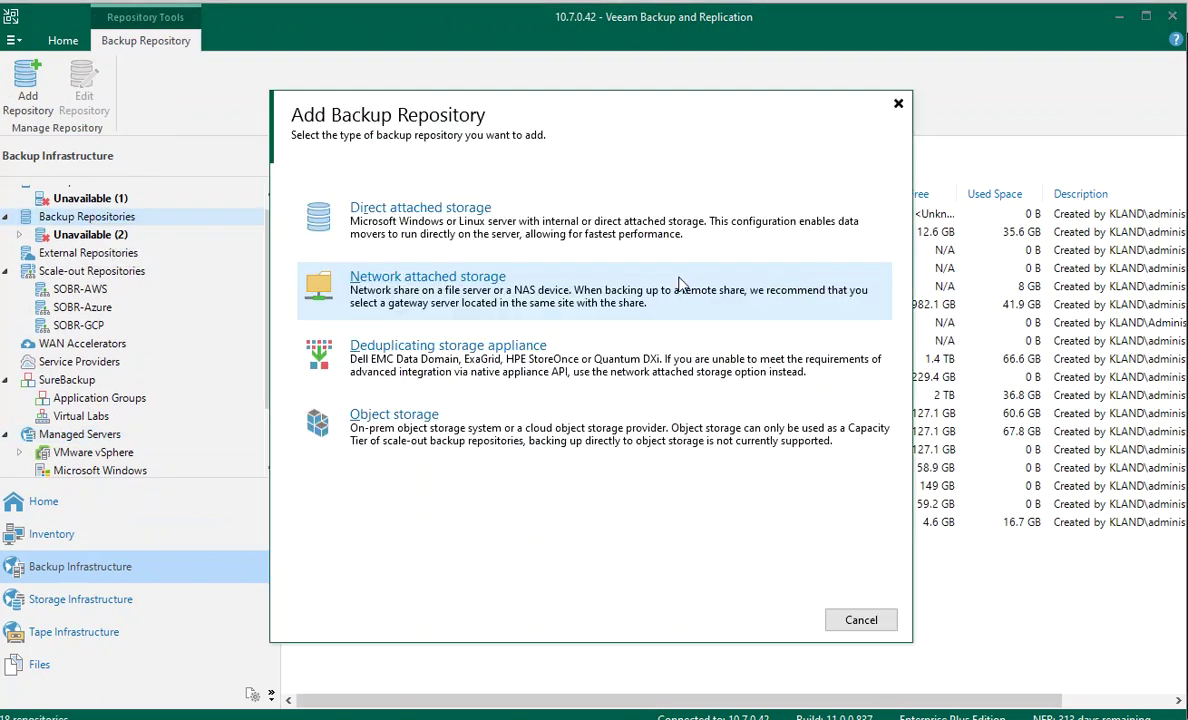
click(420, 236)
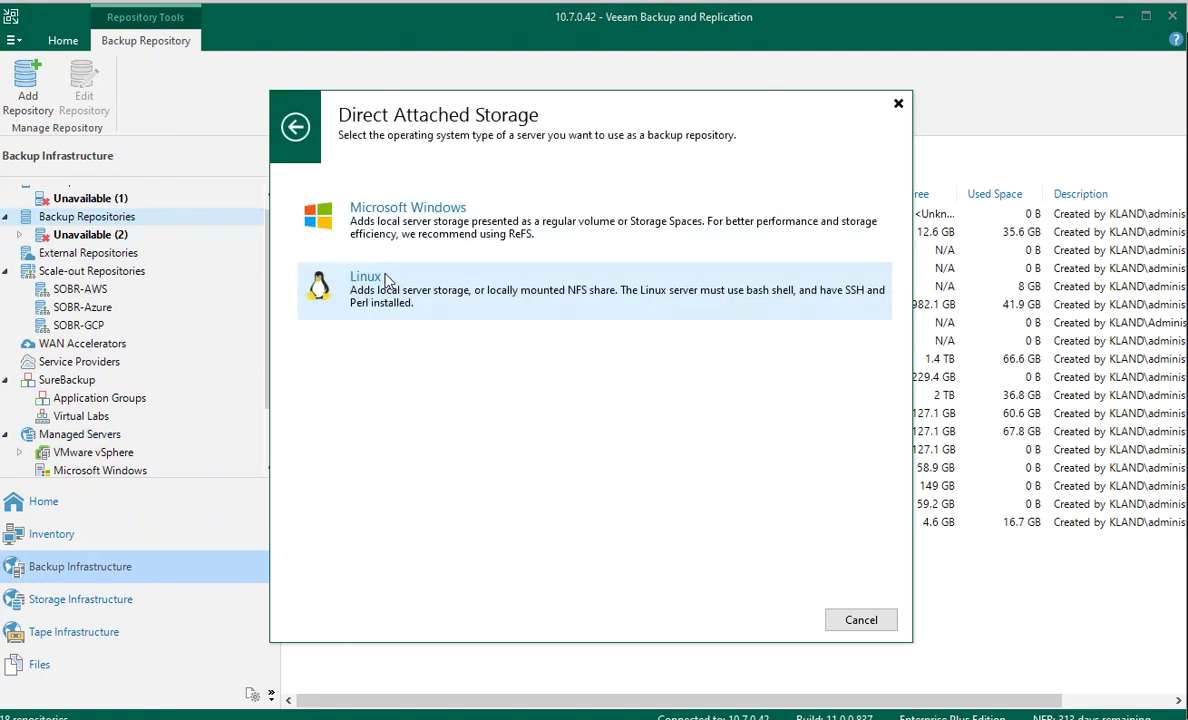
click(362, 212)
Step: Name the new backup repository "Hardened Linux Repo" and continue to the server selection
drag(523, 151, 281, 150)
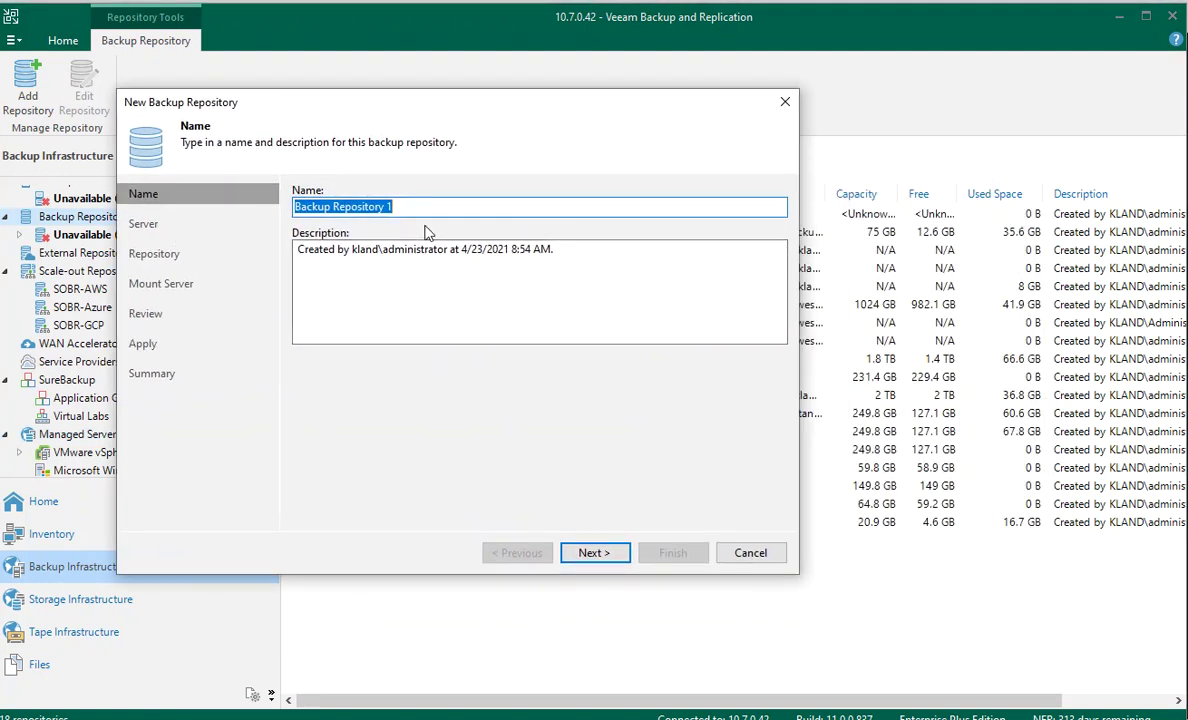
text(Hardend)
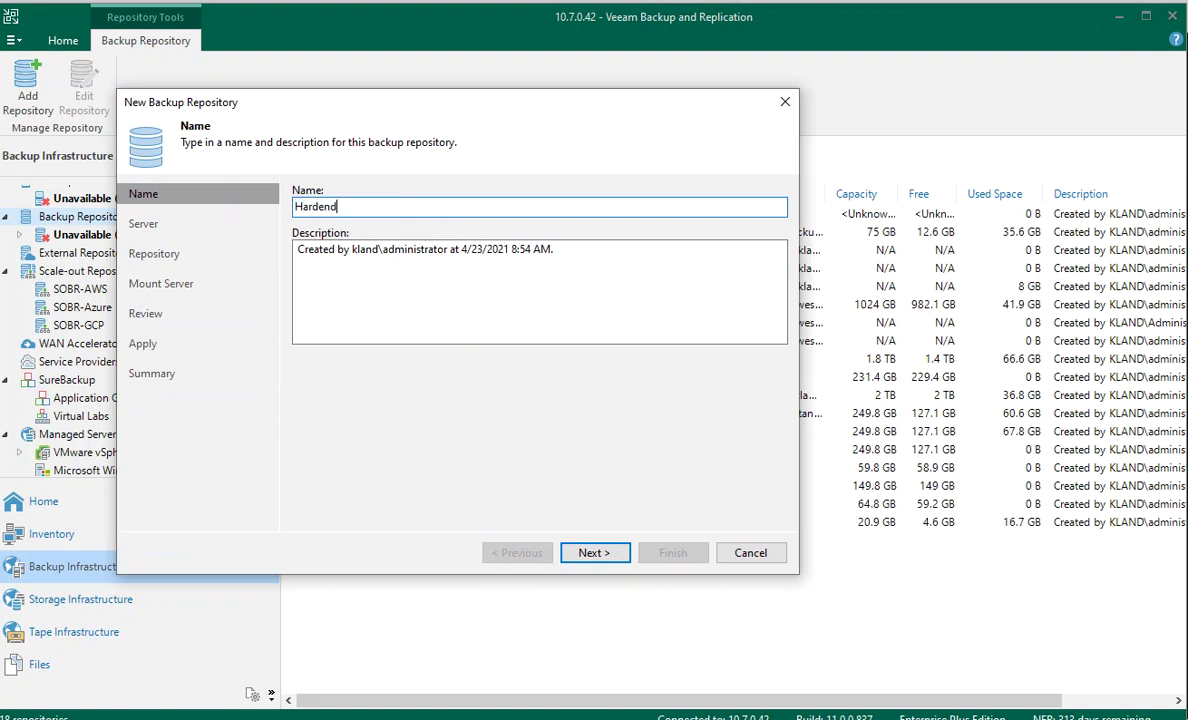
key(BackSpace)
text(ed Linux Repo)
click(595, 553)
Step: Start a new Linux server for the repository with the DNS name repo-hlinux.kland.local
click(748, 211)
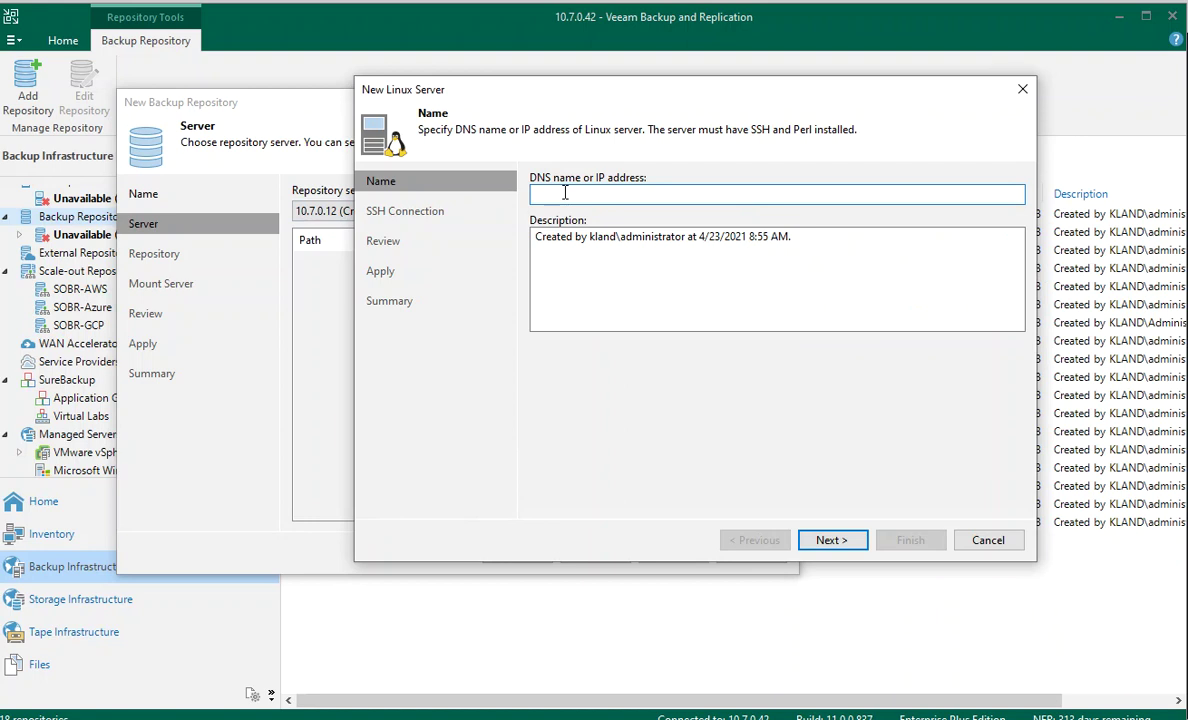
text(repo-hlinux.kland.local)
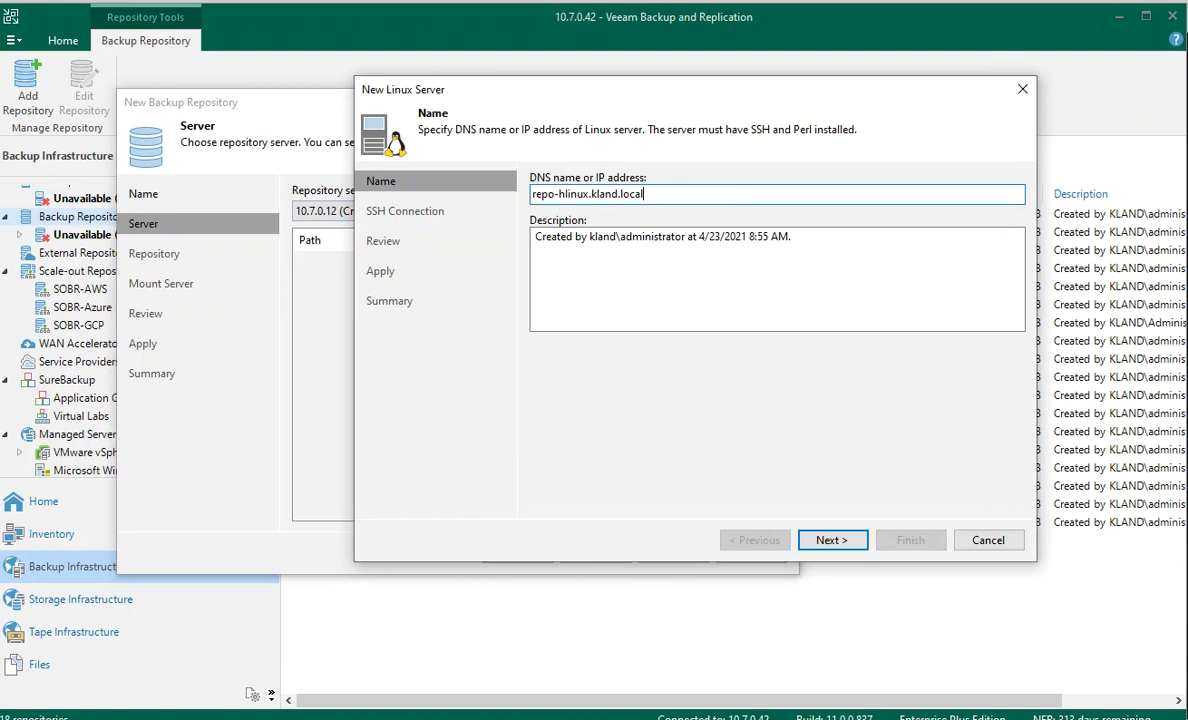
click(836, 541)
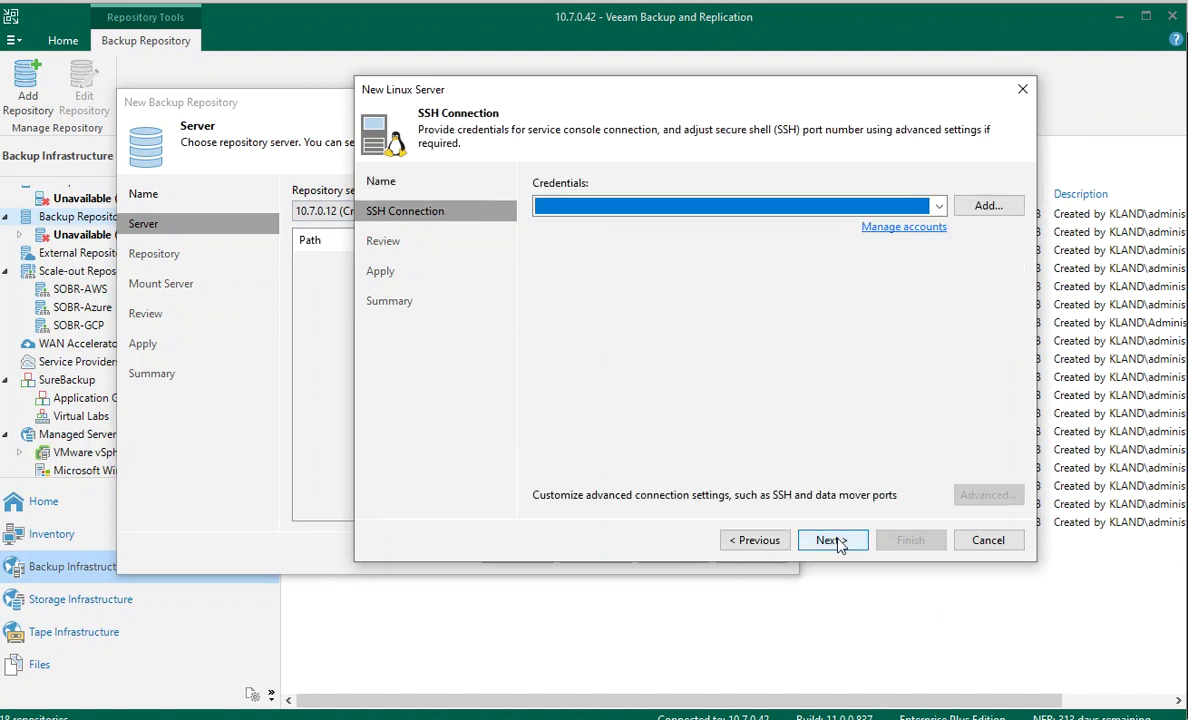
Step: Add single-use credentials for the hardened repository with username veeamservice and enter the account password
click(985, 207)
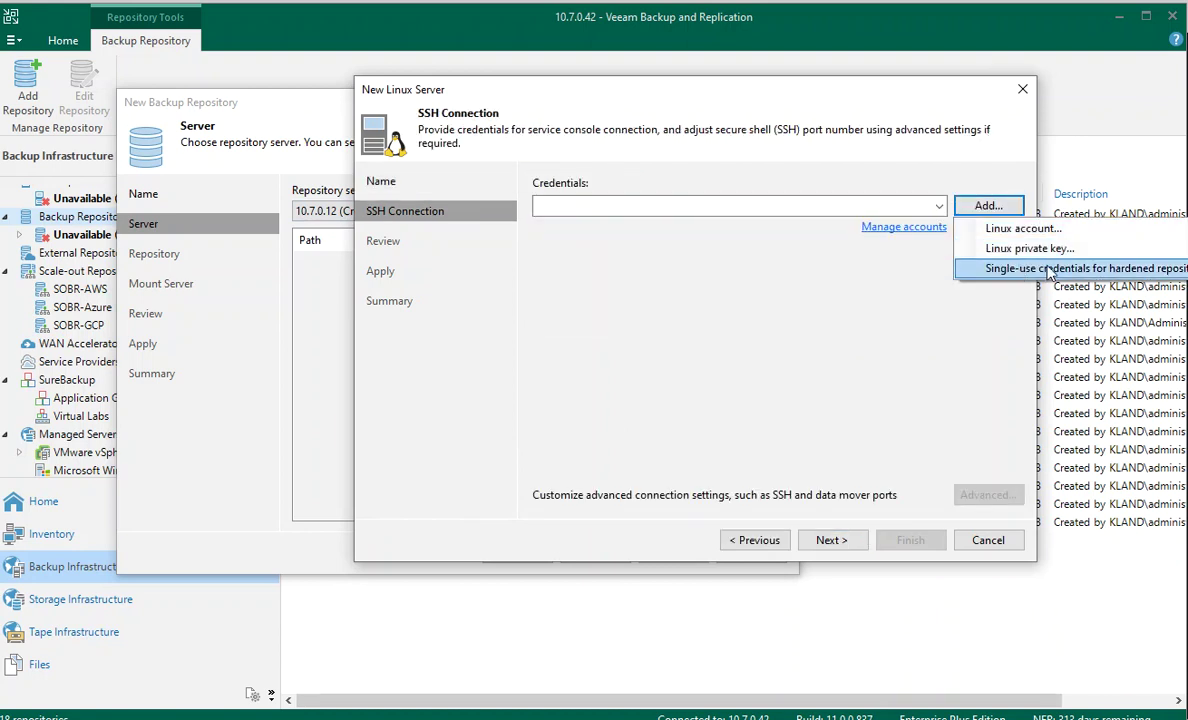
click(893, 97)
drag(893, 97, 667, 98)
click(762, 208)
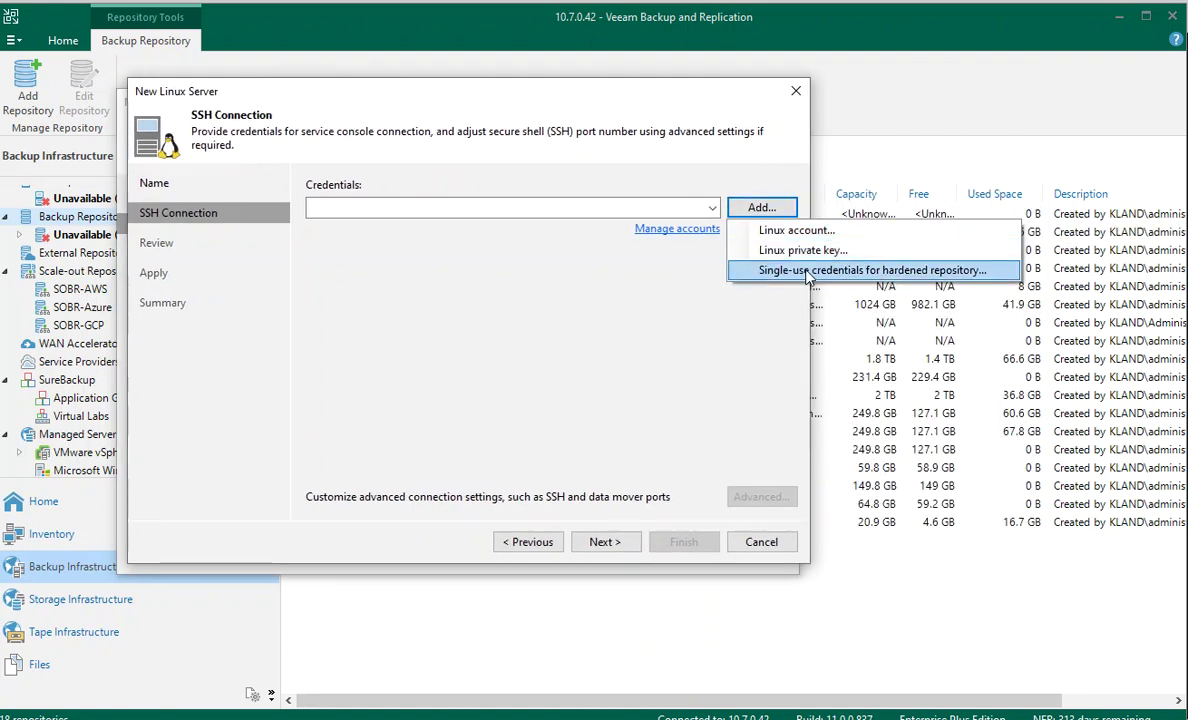
click(810, 271)
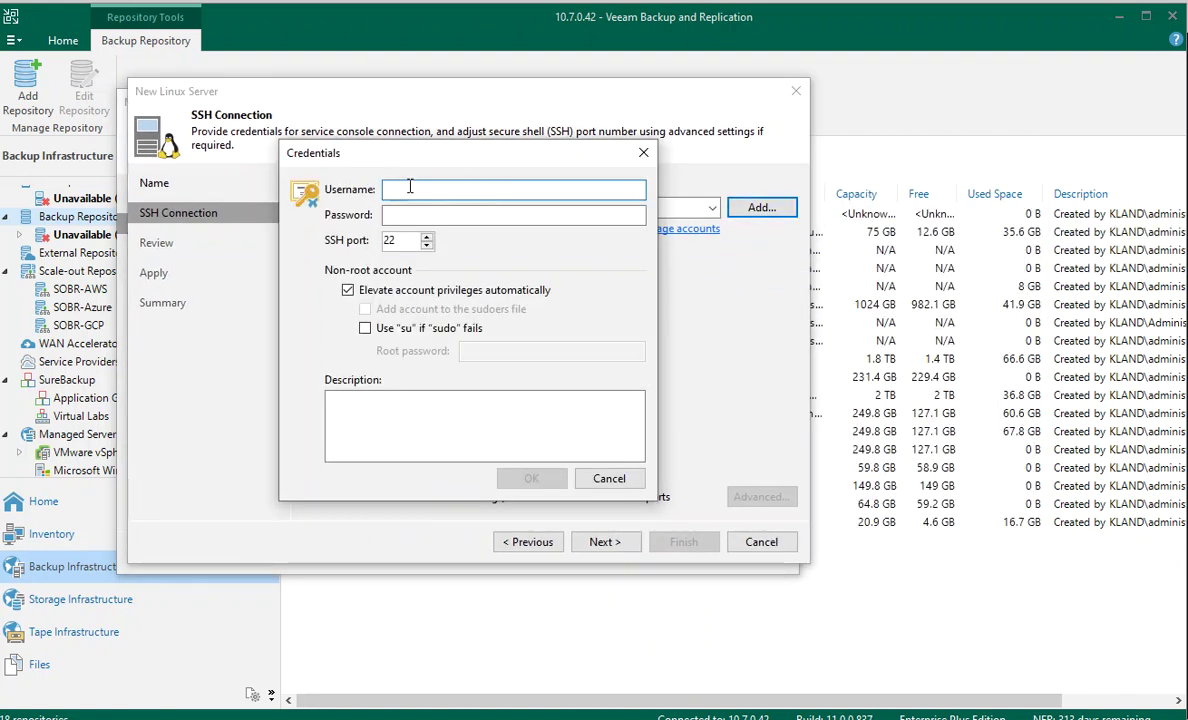
text(veeamservice)
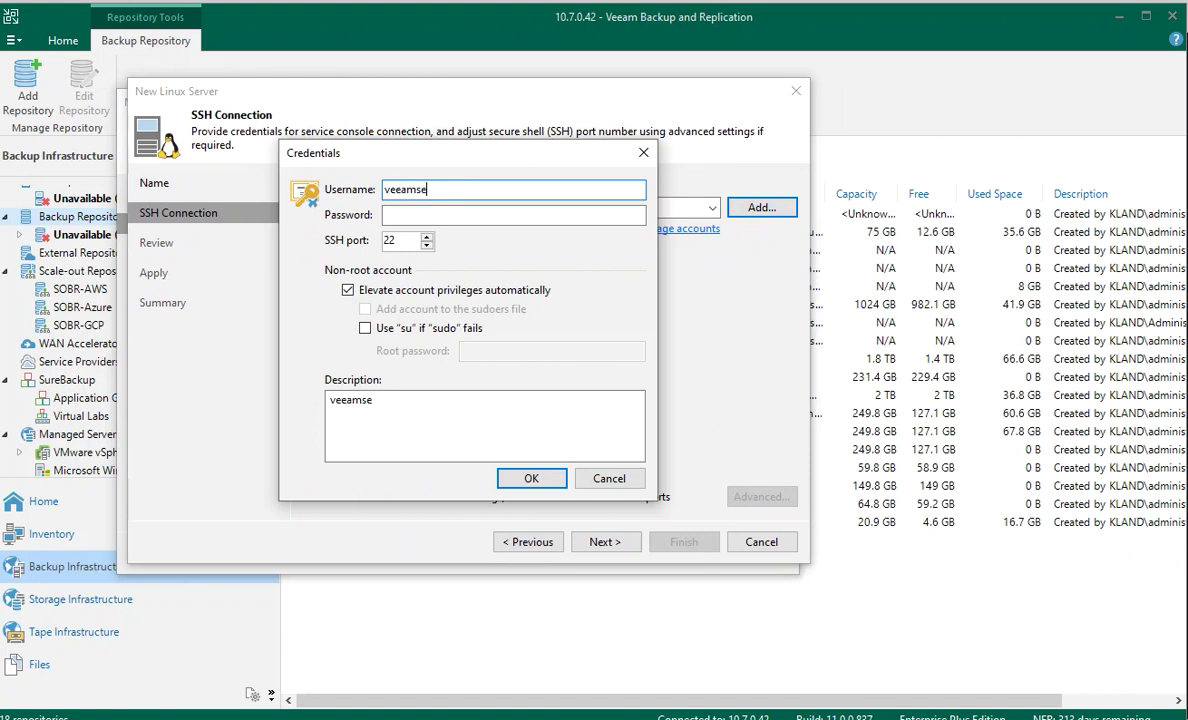
click(513, 215)
text(•••••••)
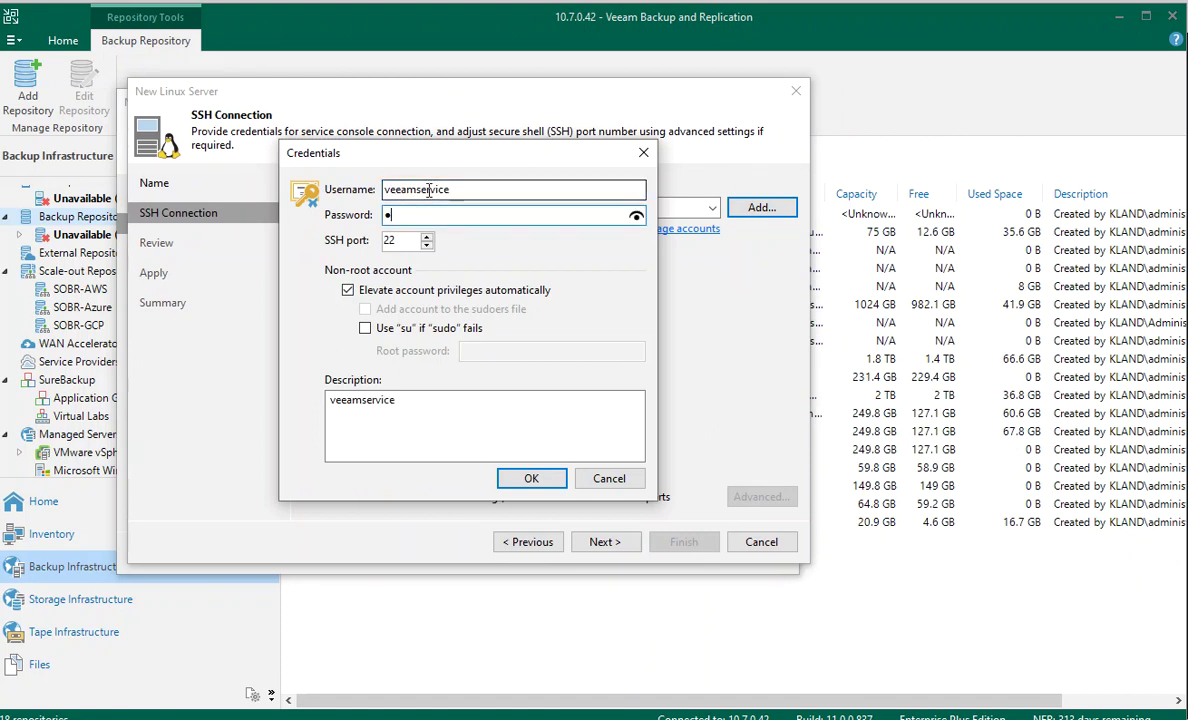
text(••••••)
Step: Enable "su" as the fallback if "sudo" fails, enter the root password, and save the credentials
click(365, 328)
click(512, 351)
text(•••••••)
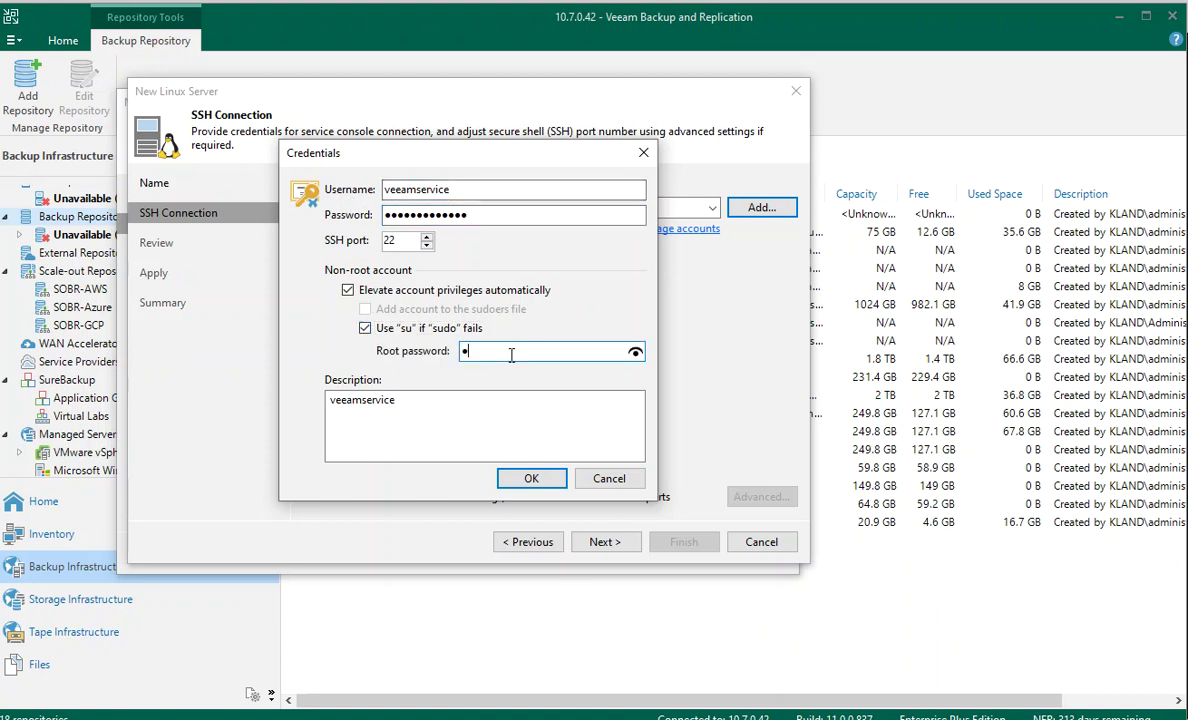
text(••••••)
click(530, 479)
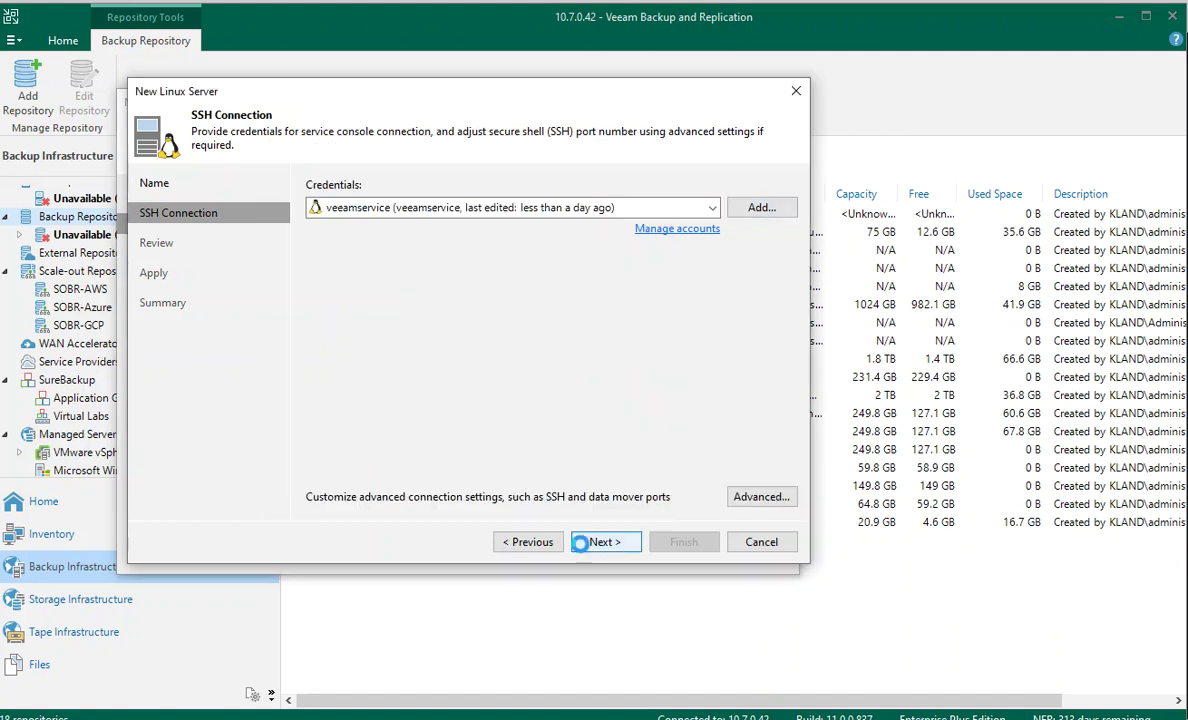
Step: Trust the server's SSH key fingerprint, apply the Transport component installation, and complete the new Linux server
click(586, 546)
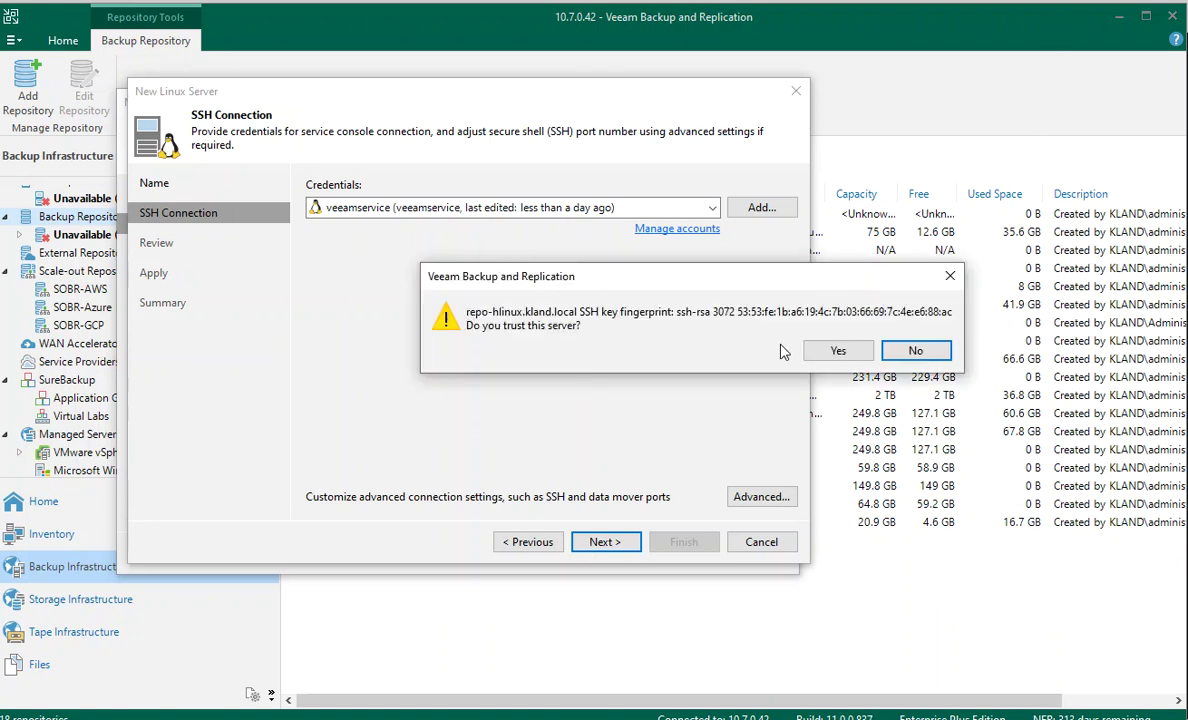
click(838, 351)
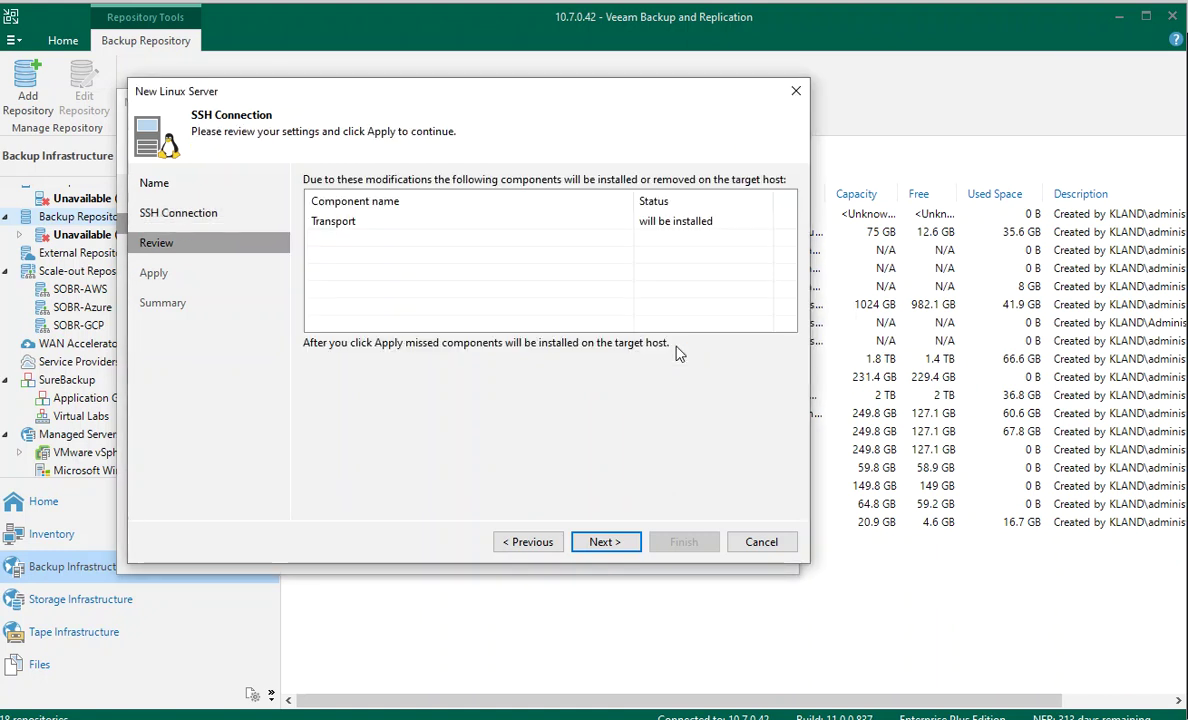
click(605, 542)
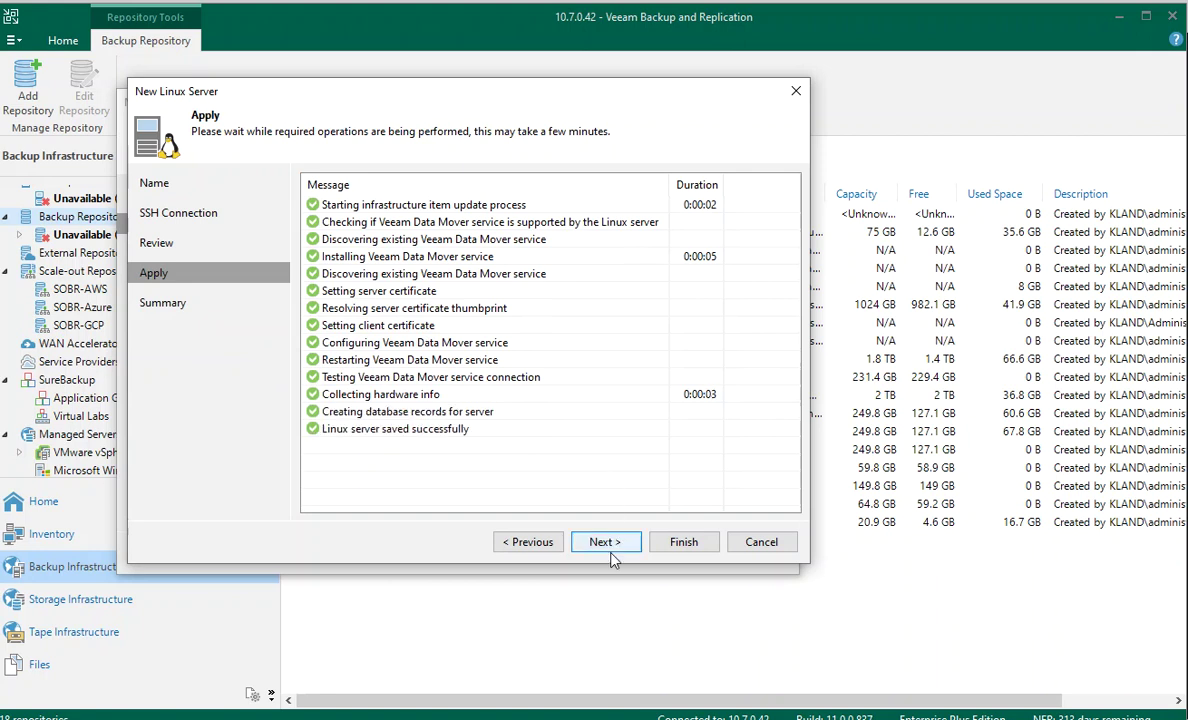
click(605, 542)
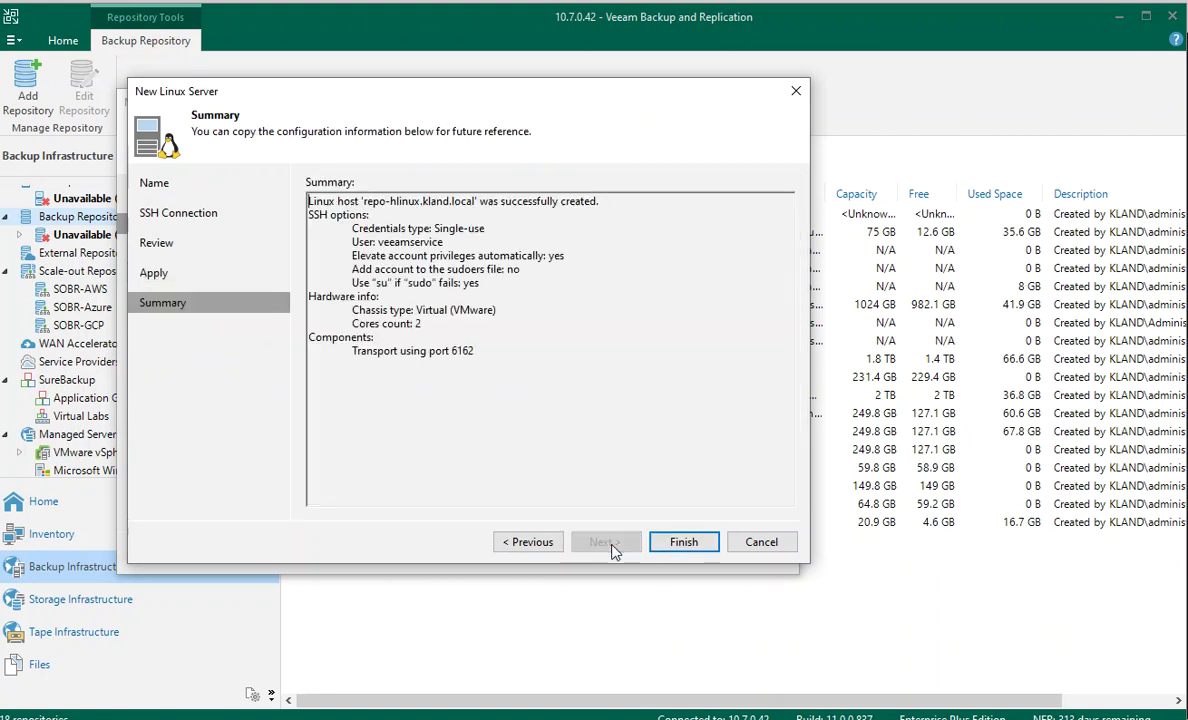
click(684, 542)
Step: Populate the repository server's path list and choose the /linuxrepo volume for the repository
click(739, 248)
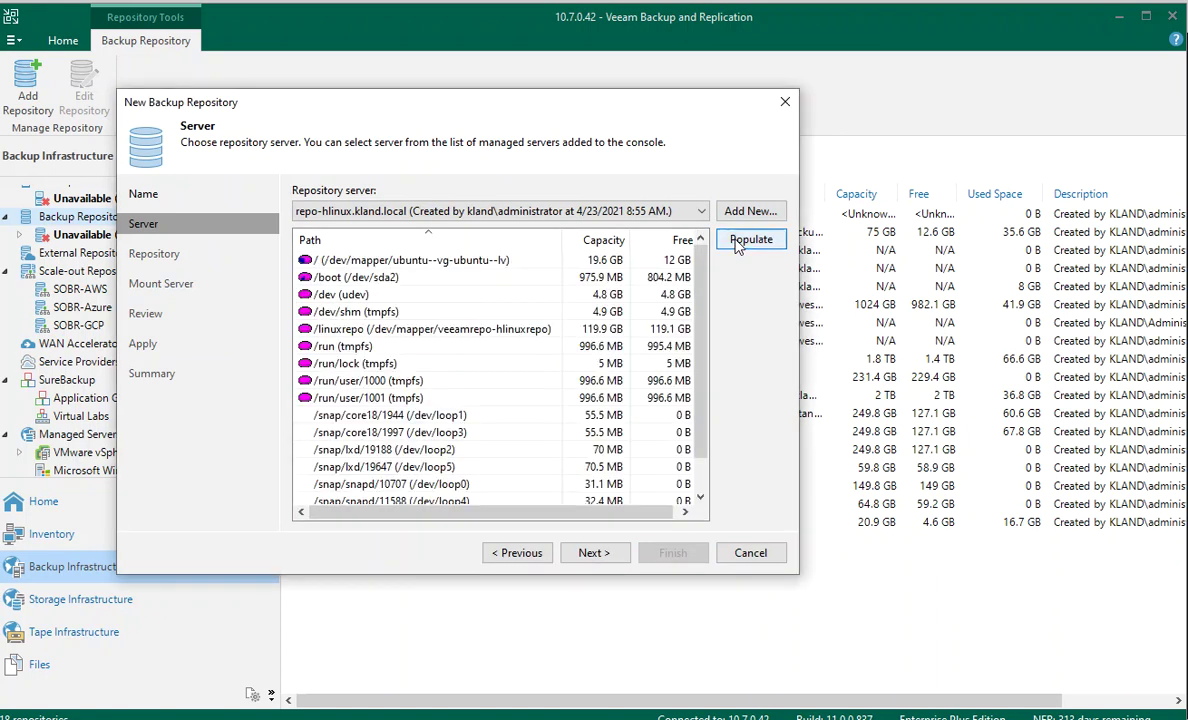
click(430, 328)
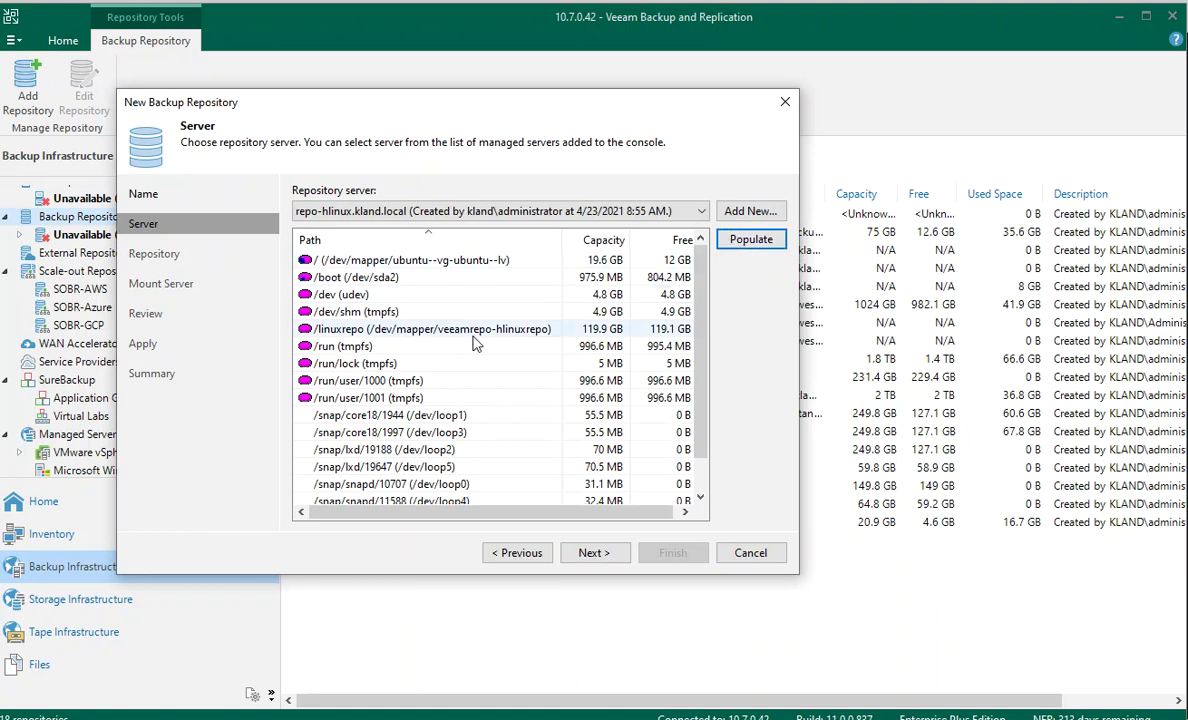
click(595, 556)
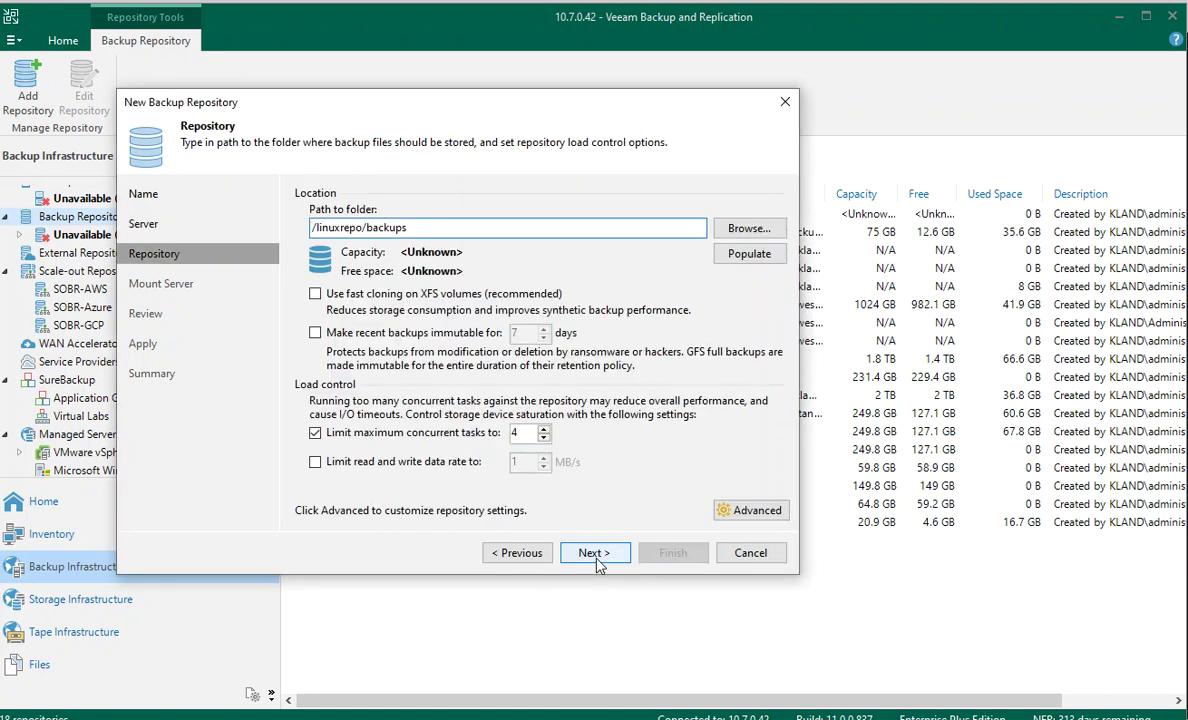
Step: Enable fast cloning on XFS volumes and 7-day immutability for recent backups, and populate the folder's capacity
click(315, 293)
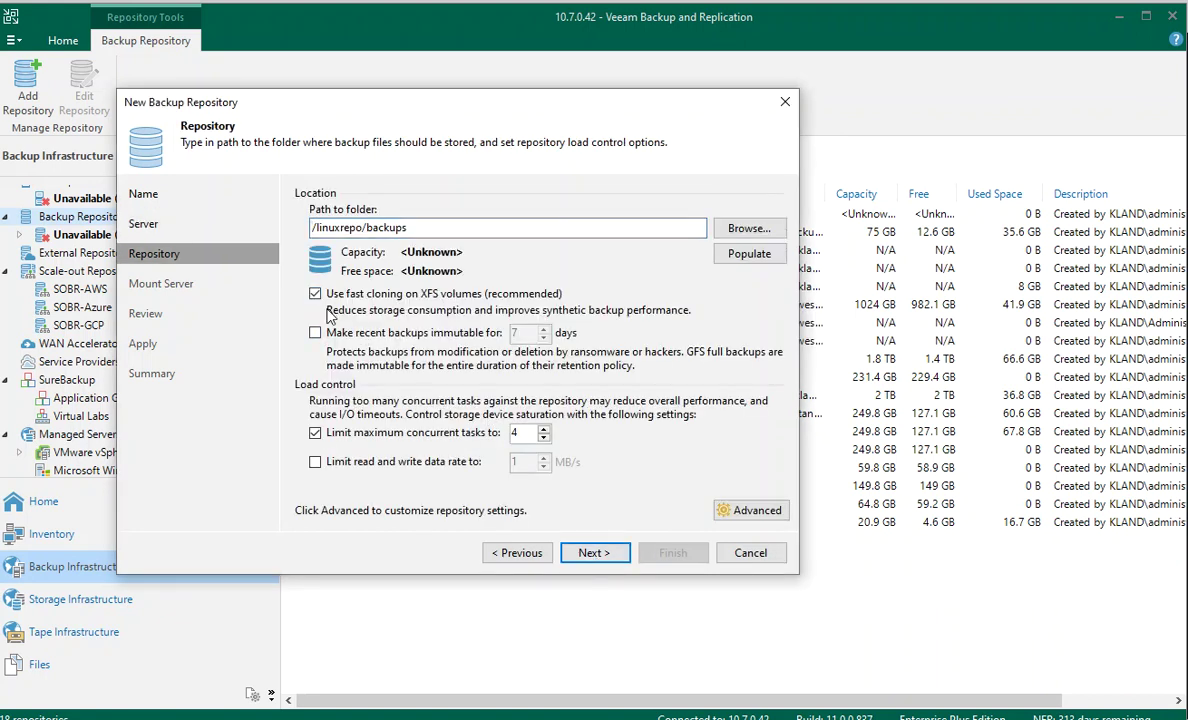
click(315, 332)
click(757, 256)
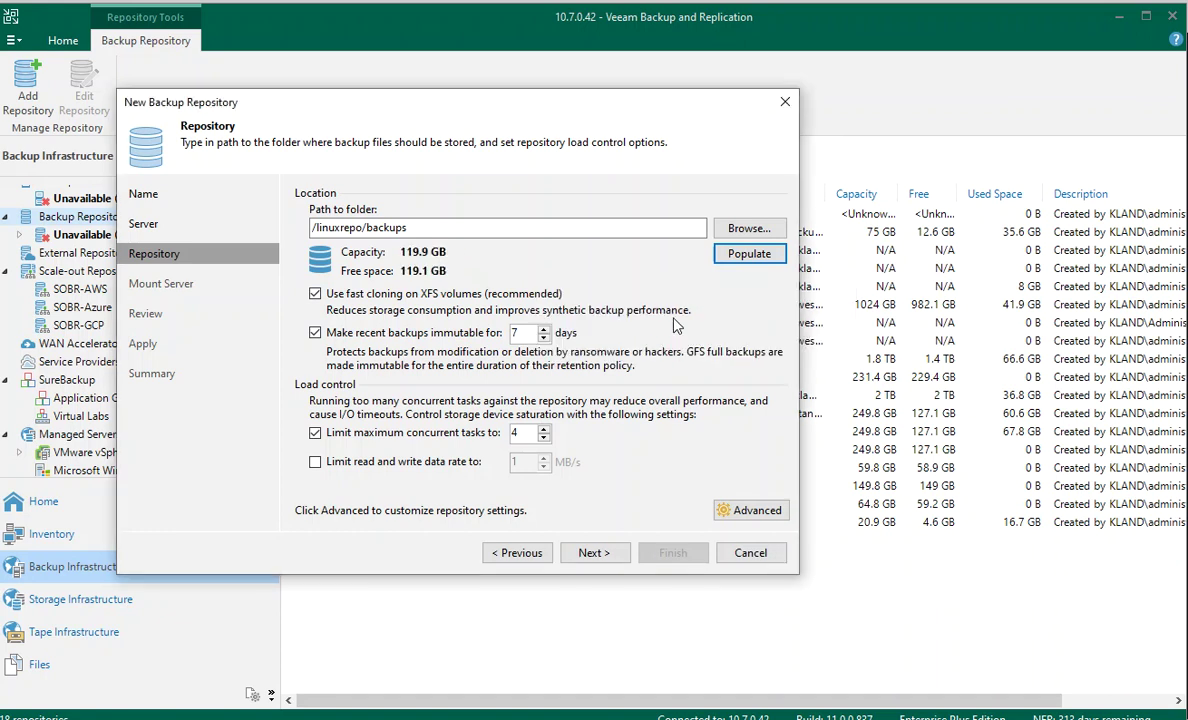
Step: Try a 14-day immutability period for recent backups, and set it back to 7 days
double_click(520, 334)
text(14)
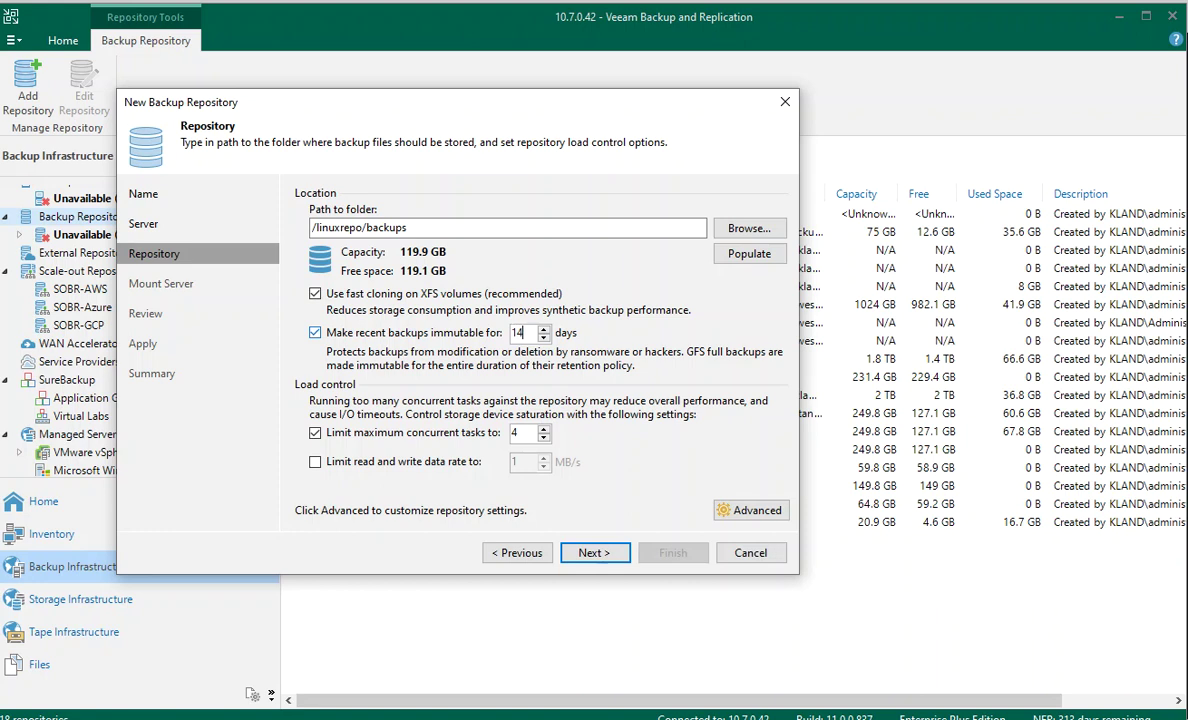
drag(524, 334, 509, 338)
text(7)
Step: Keep the default mount server settings, apply the reviewed configuration, and finish creating the backup repository
click(603, 568)
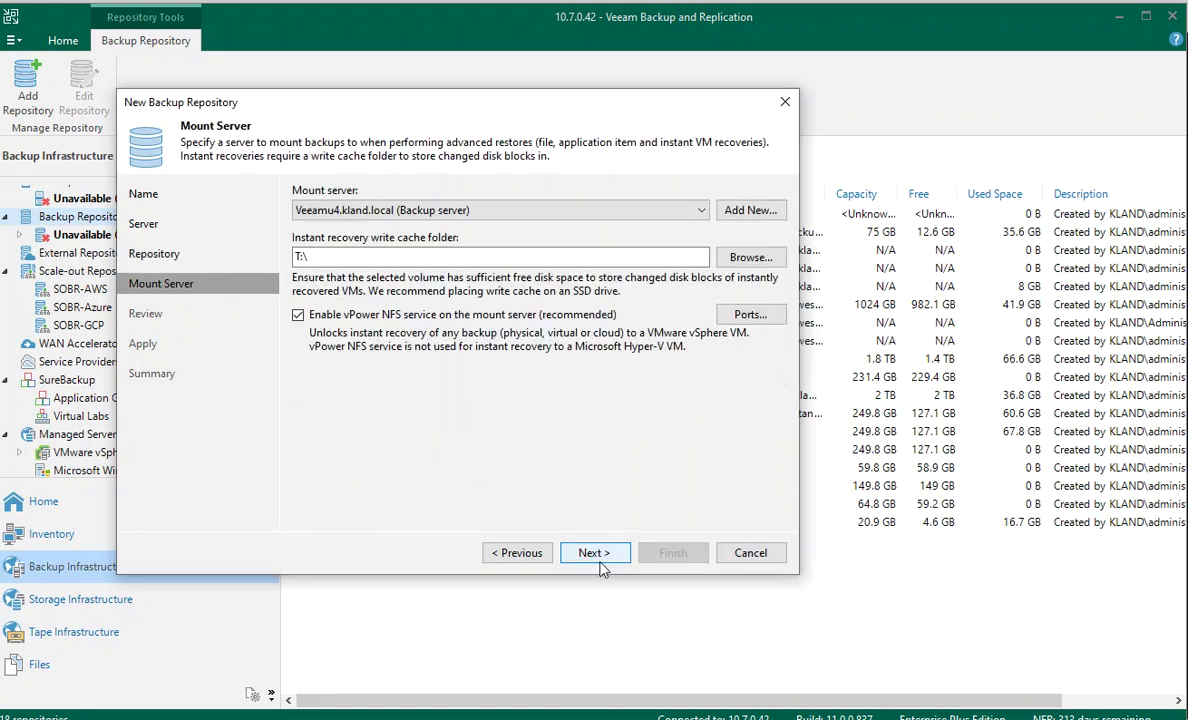
click(601, 562)
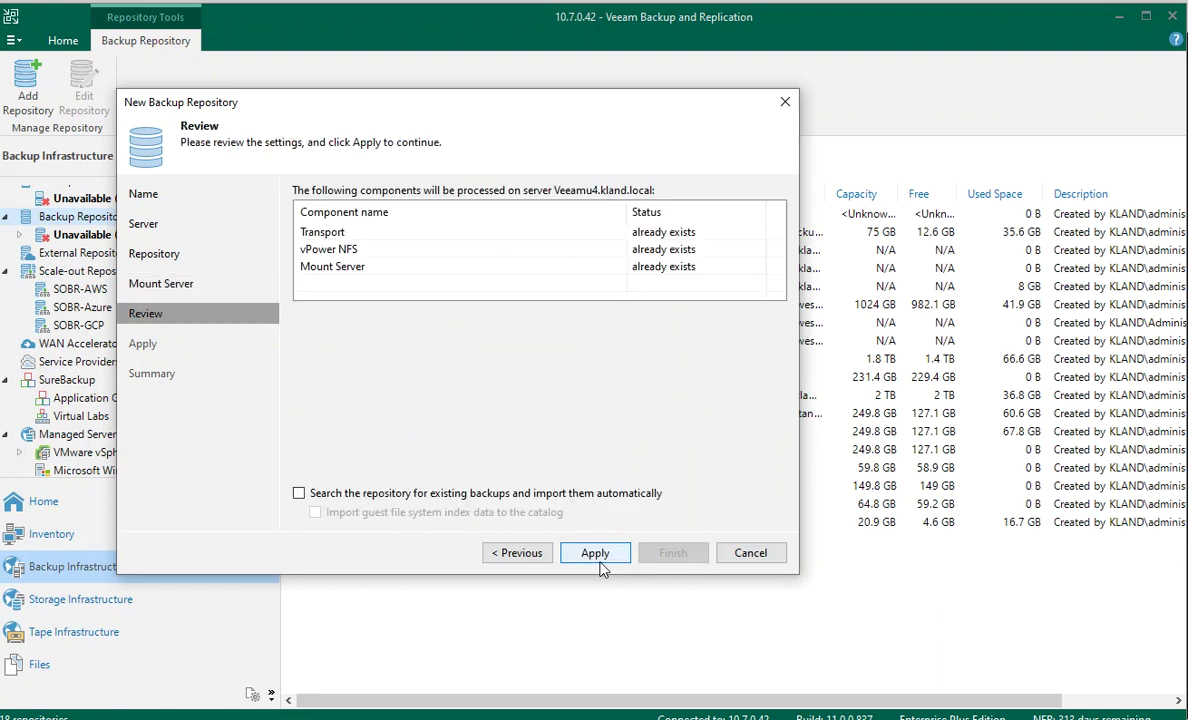
click(602, 564)
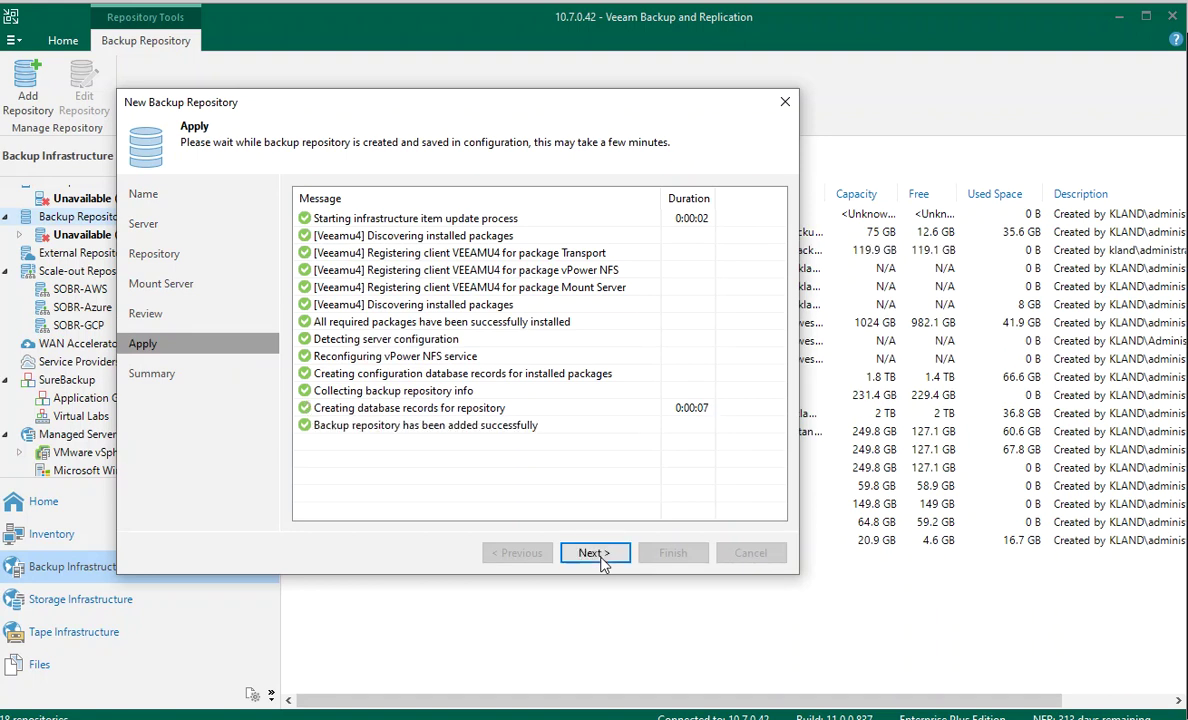
click(602, 561)
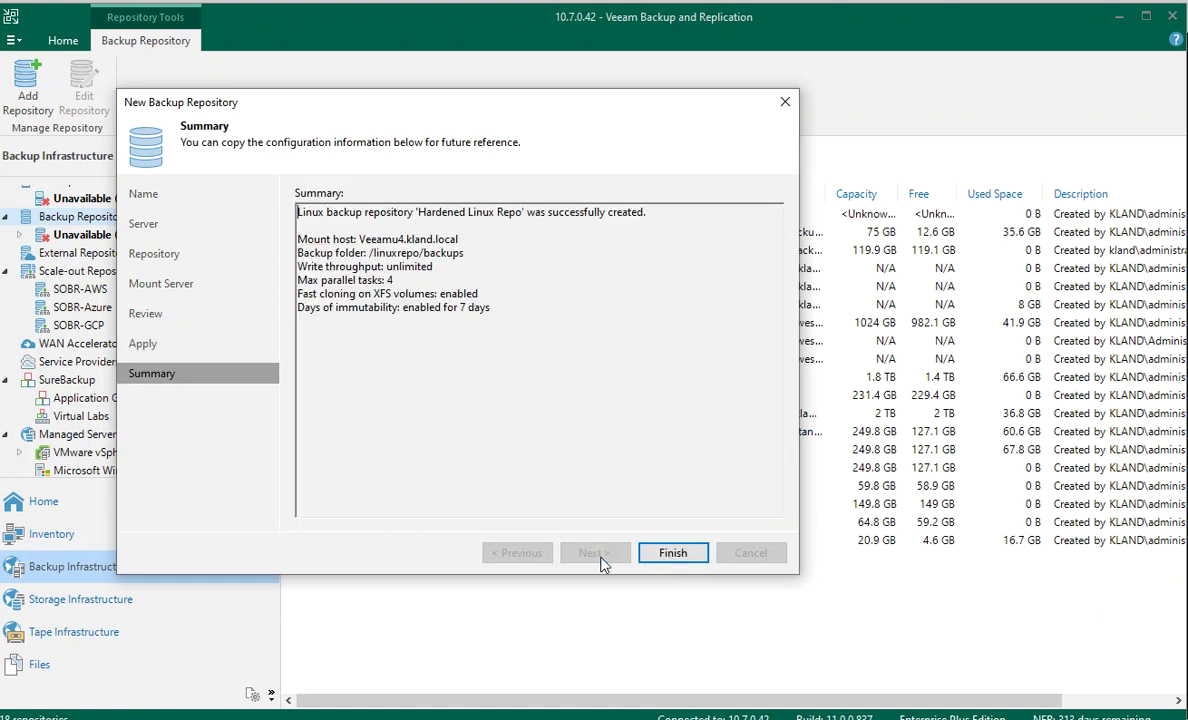
click(673, 553)
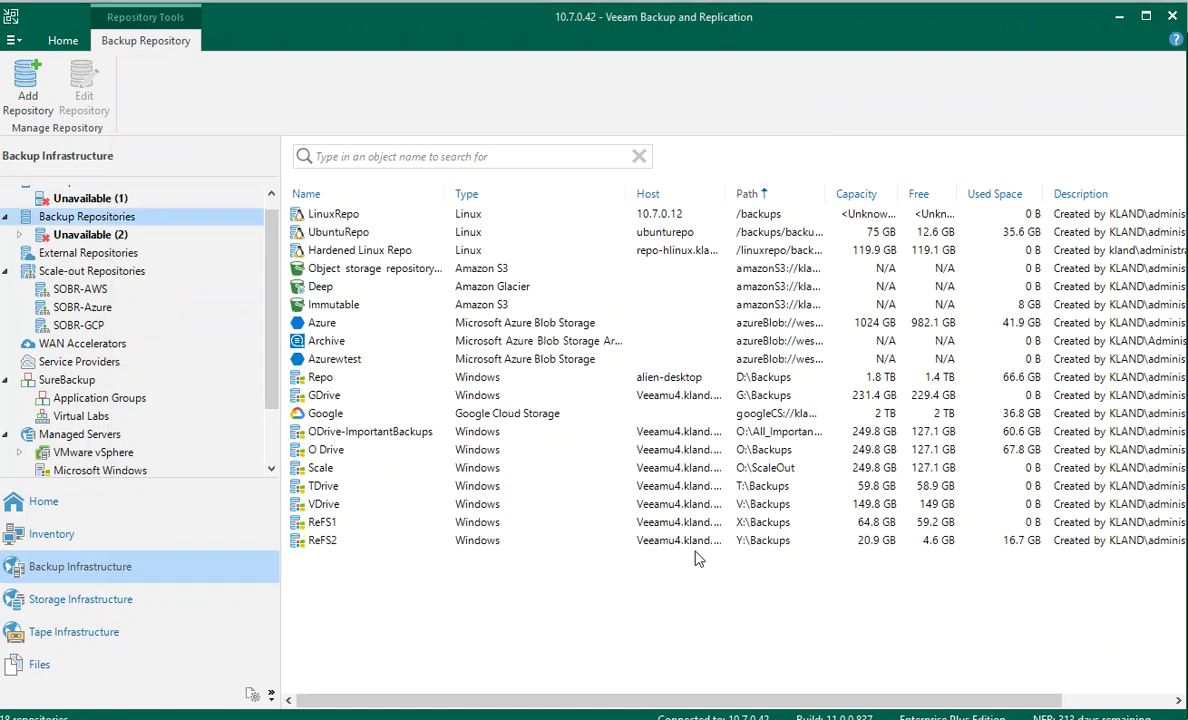
Step: Examine the centrally managed credentials list for stored Linux accounts, and close it without changes
click(13, 40)
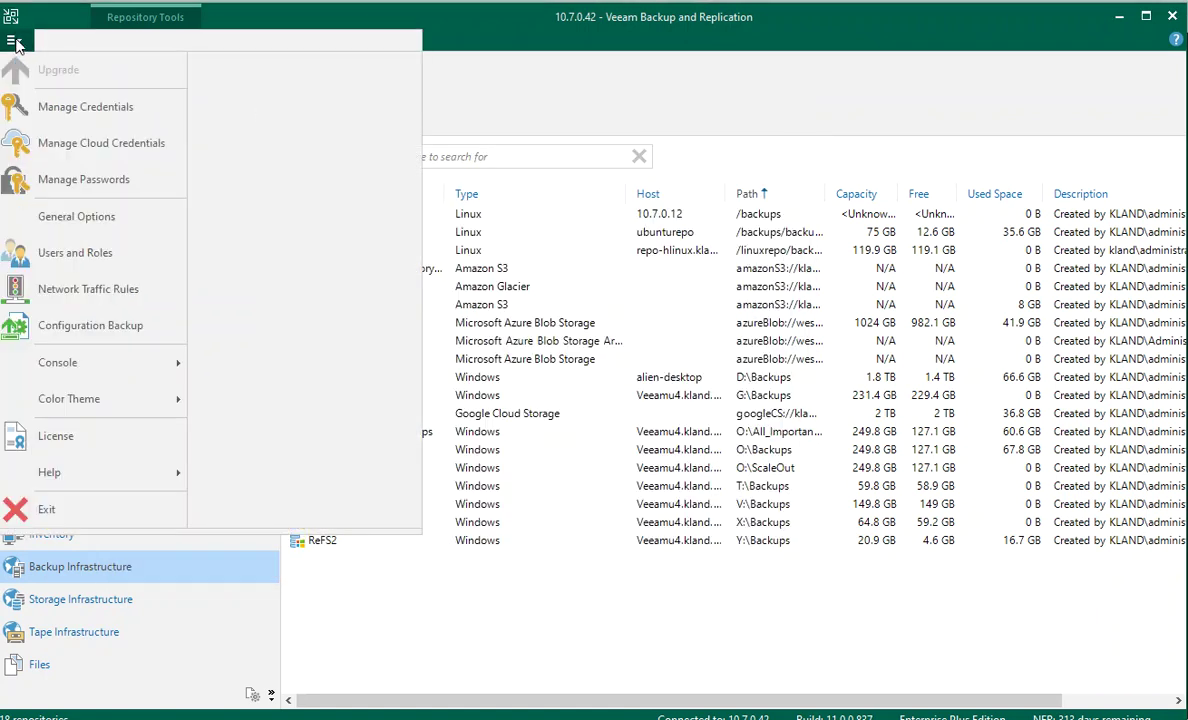
click(85, 107)
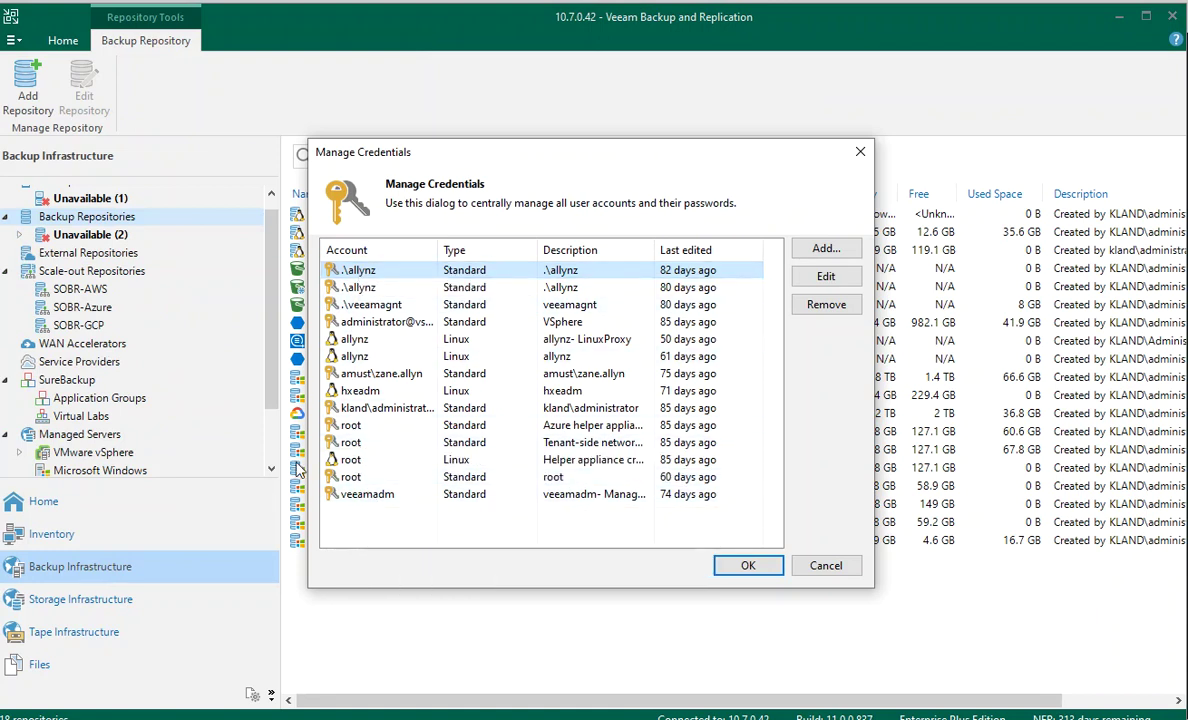
click(817, 571)
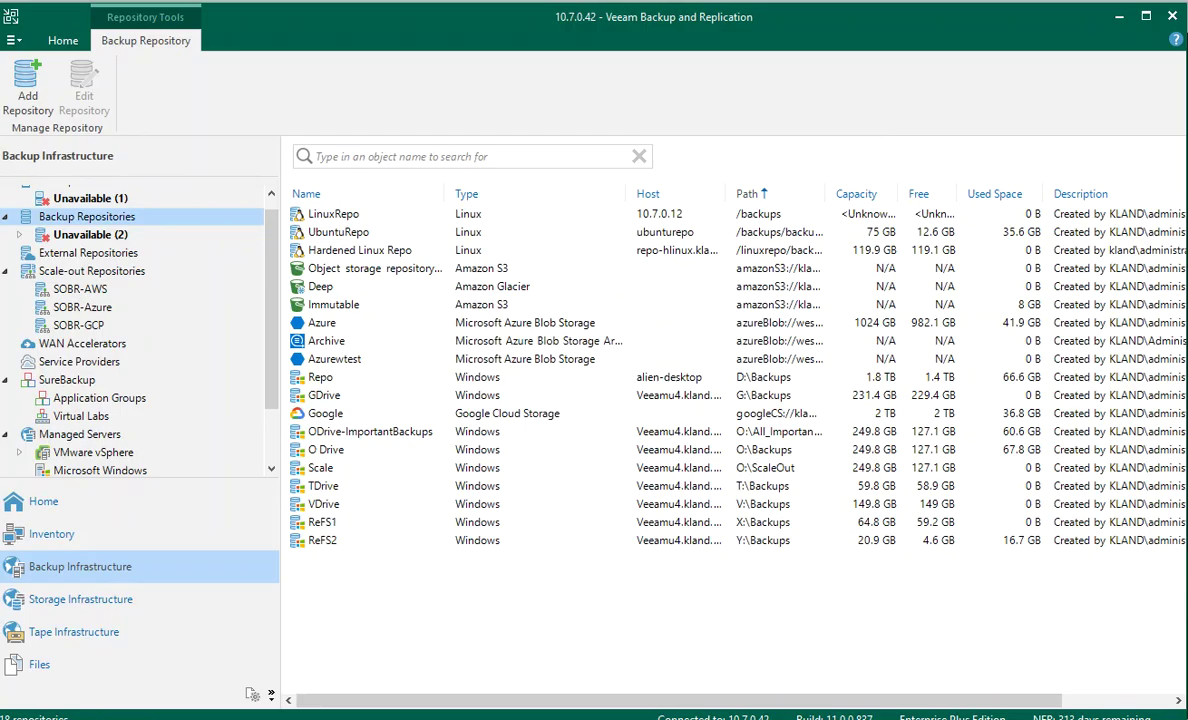
Step: Switch to the Linux server's terminal, clear the screen, and lock the root account's password with "sudo passwd -l root"
click(310, 718)
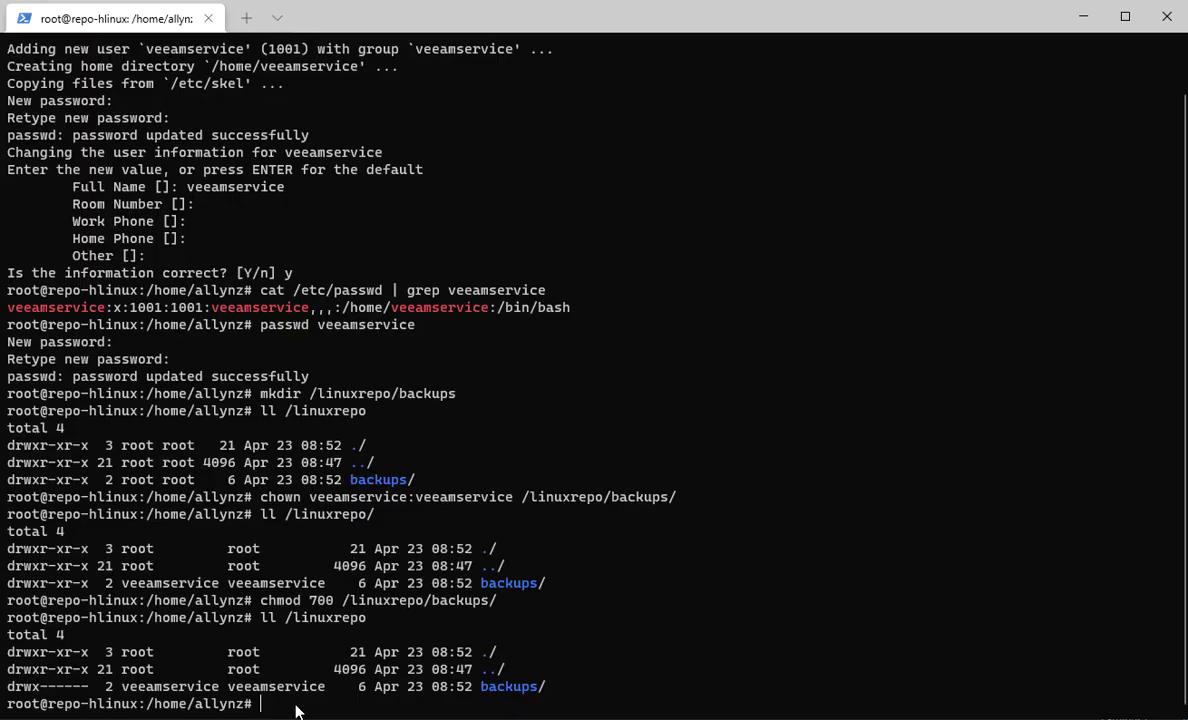
text(clear)
key(Return)
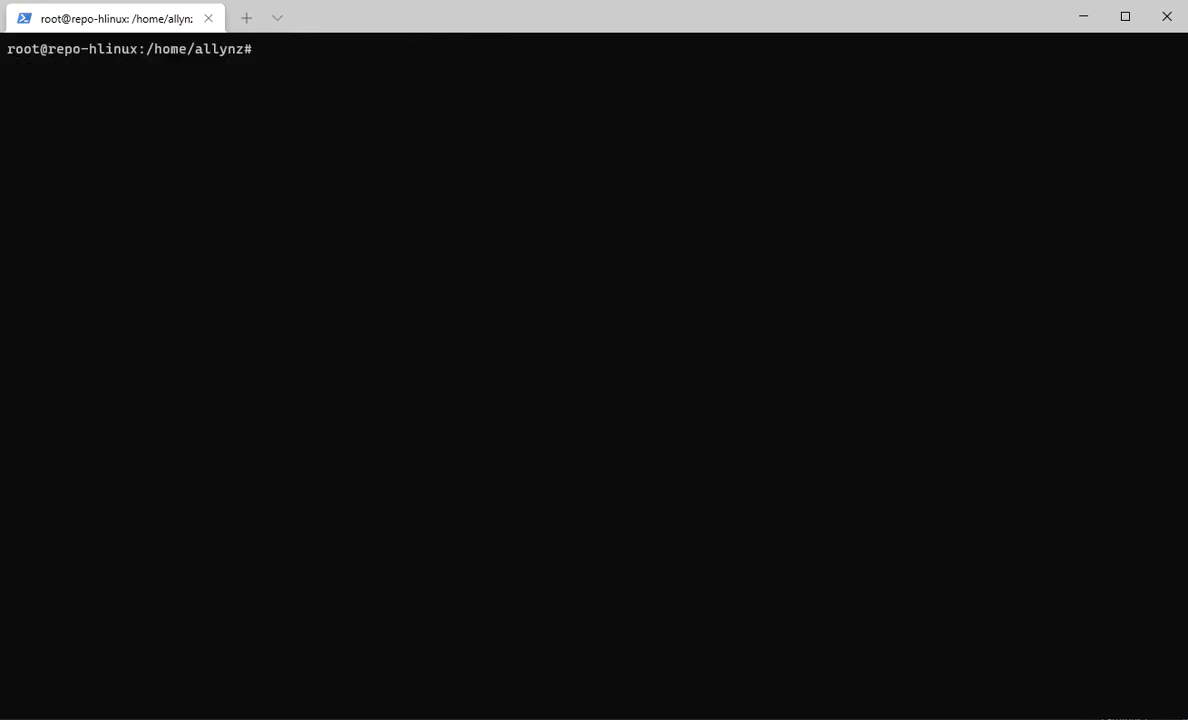
text(sudo passwd -l root)
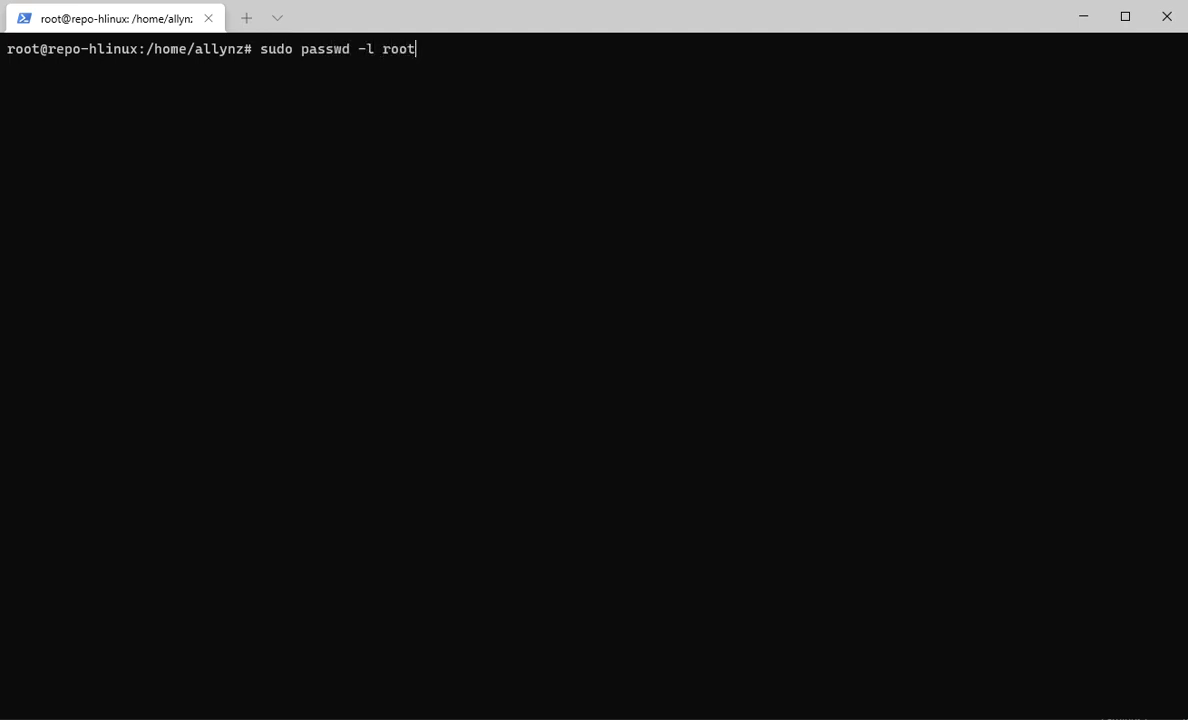
key(Return)
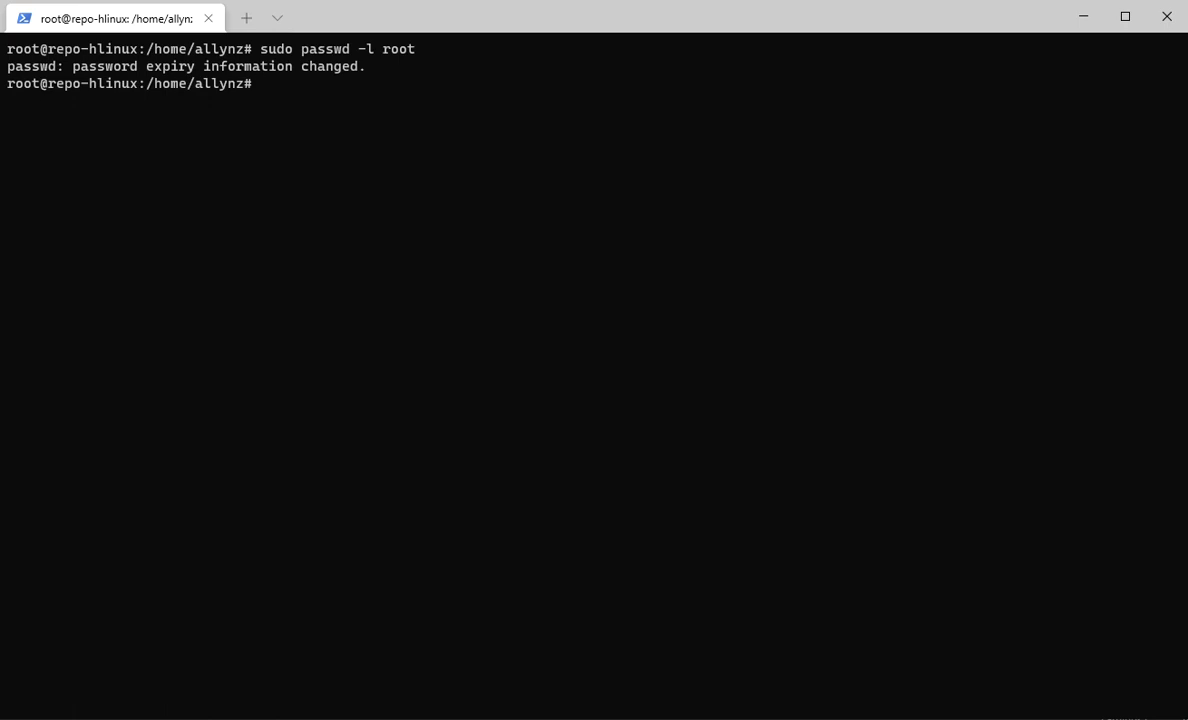